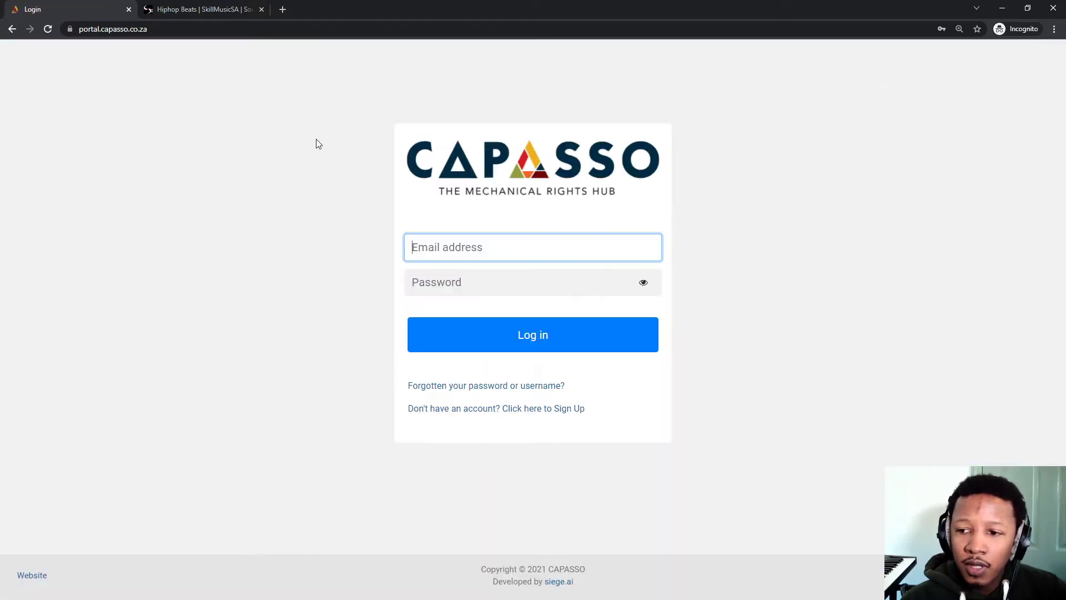
# Log in to the portal using the browser's saved account credentials.
pyautogui.click(469, 256)
pyautogui.click(453, 276)
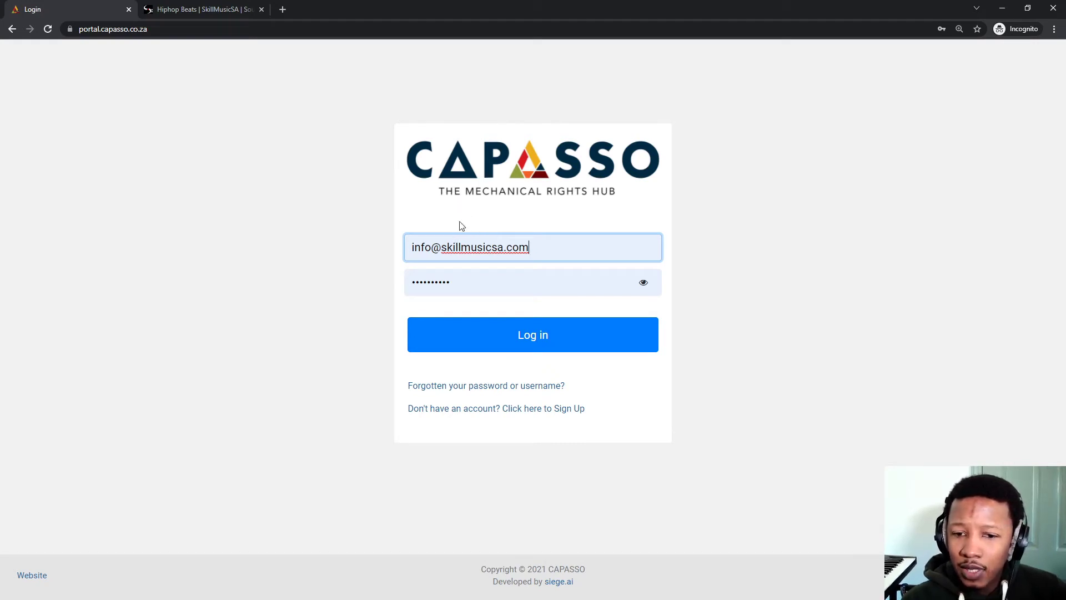
pyautogui.click(432, 349)
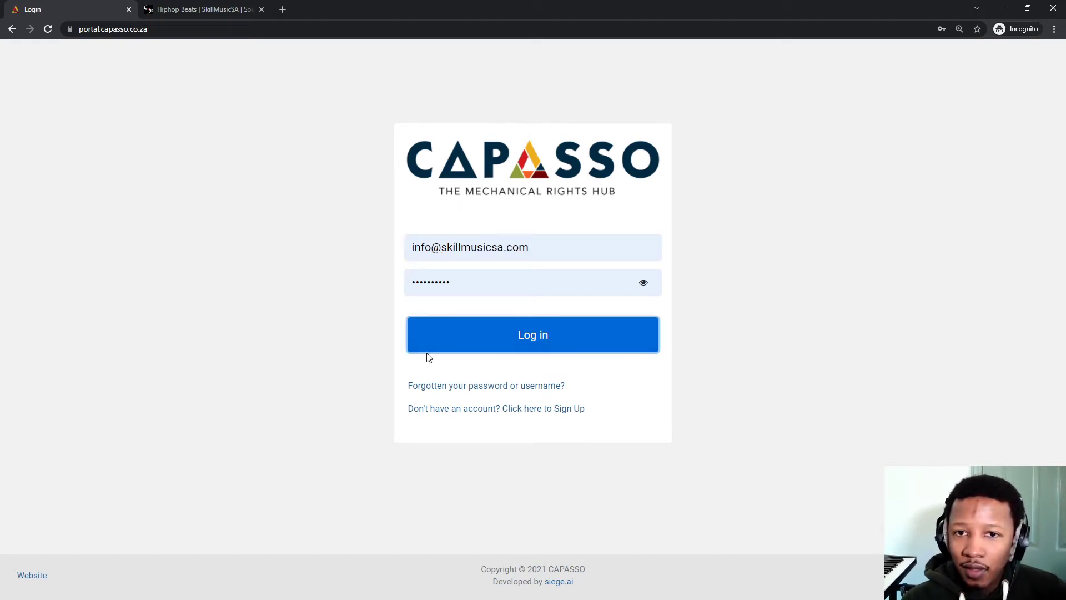
pyautogui.click(471, 342)
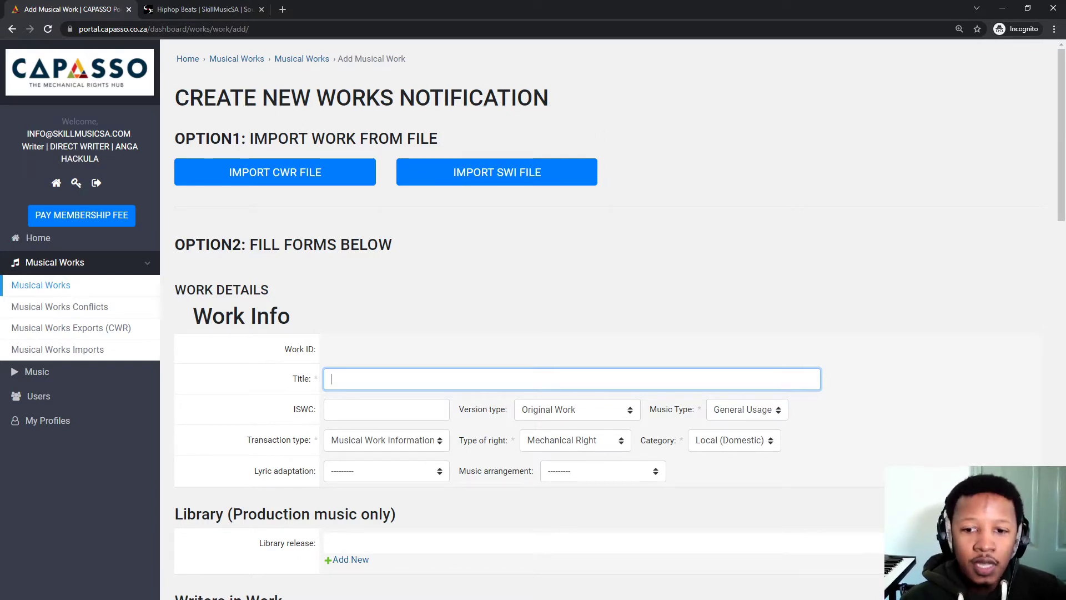
pyautogui.click(50, 334)
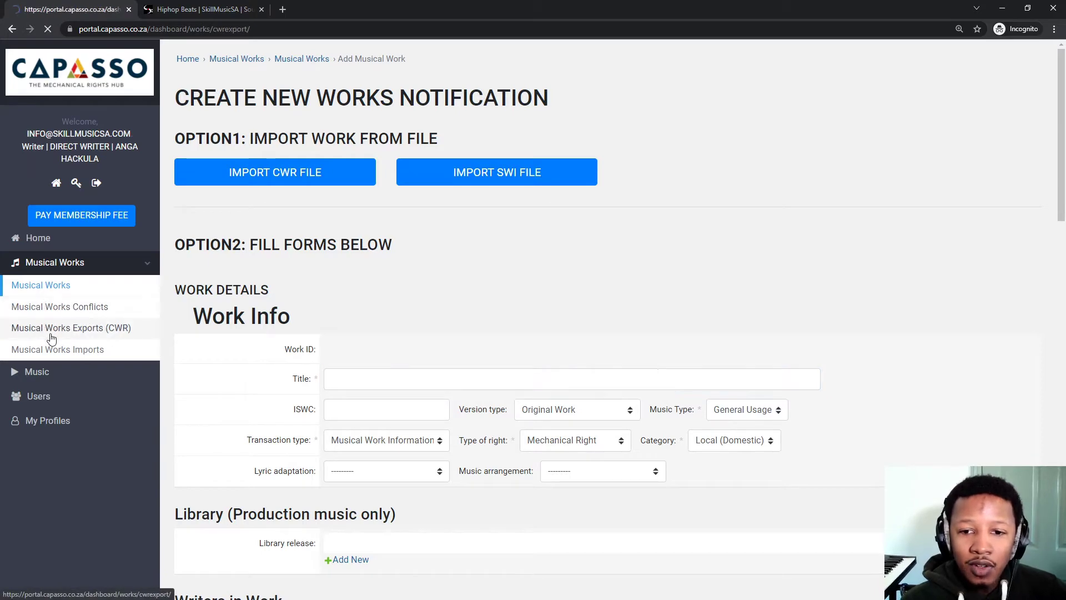
pyautogui.click(38, 239)
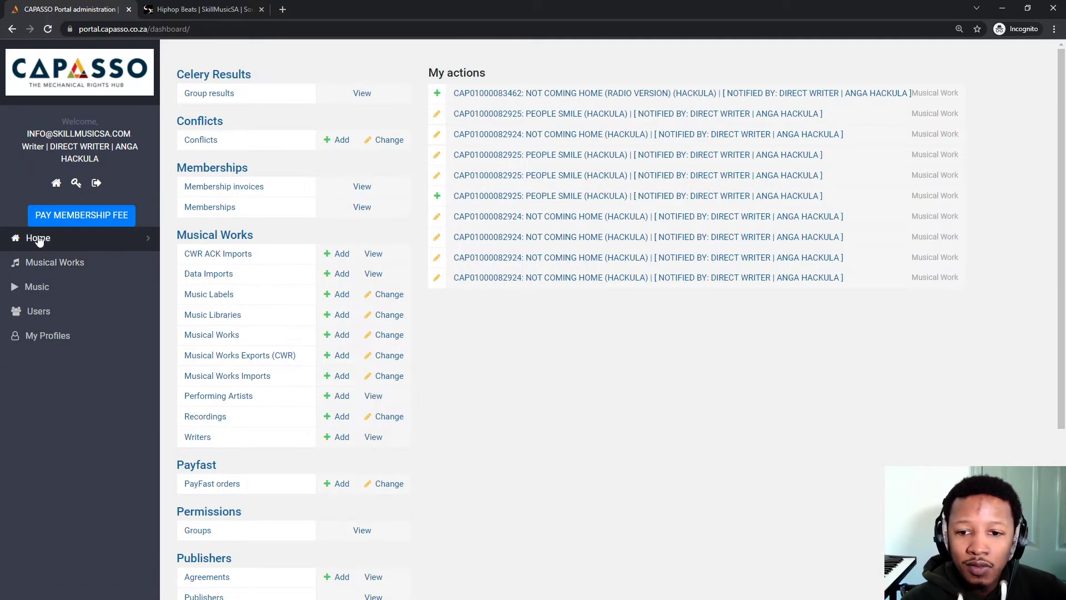
pyautogui.moveTo(39, 294)
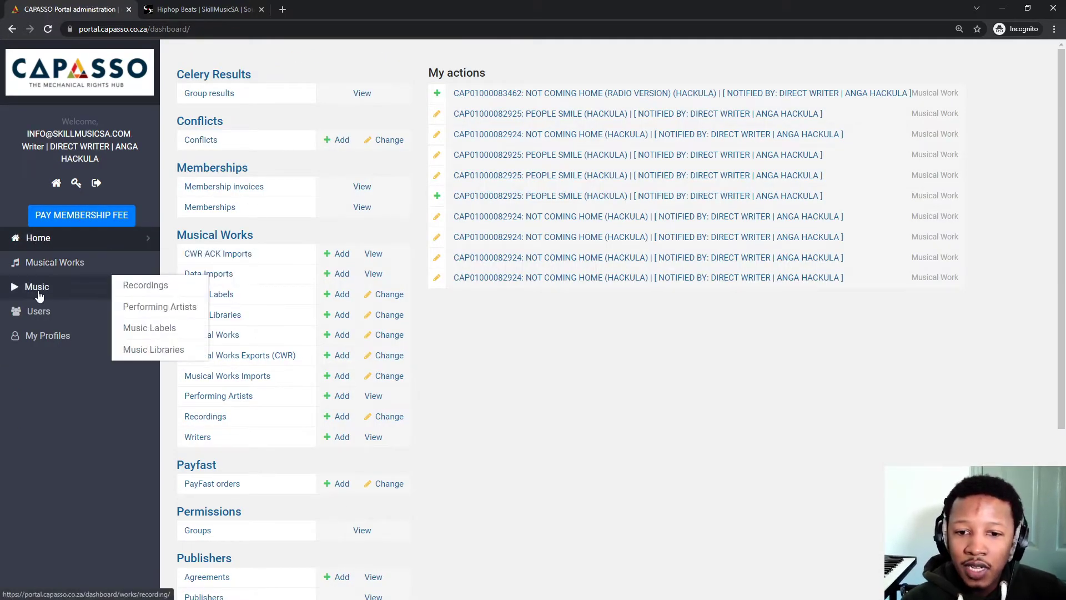
pyautogui.moveTo(51, 268)
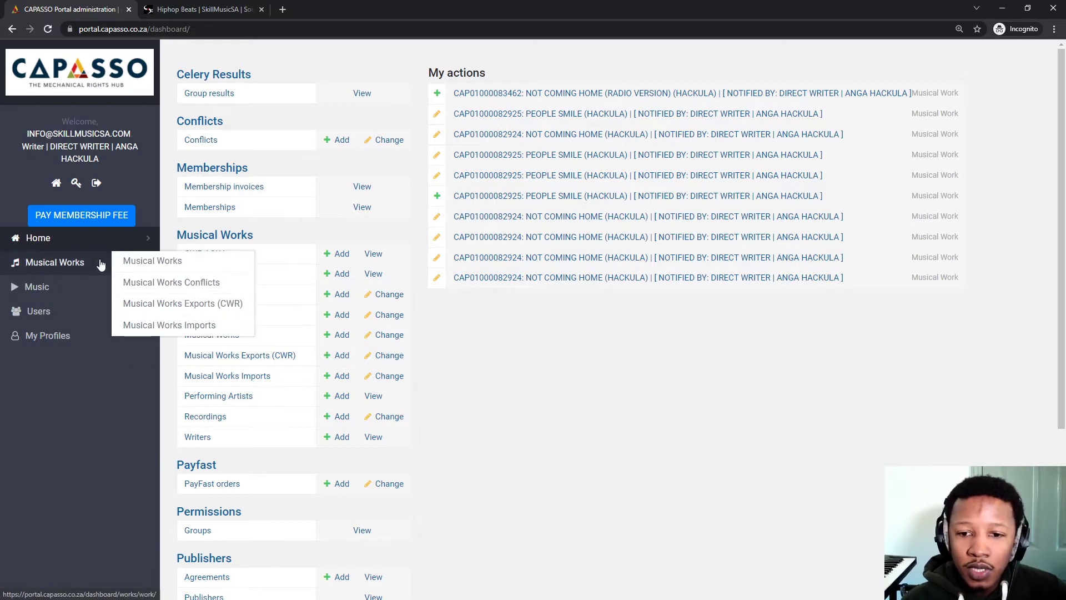
pyautogui.click(130, 262)
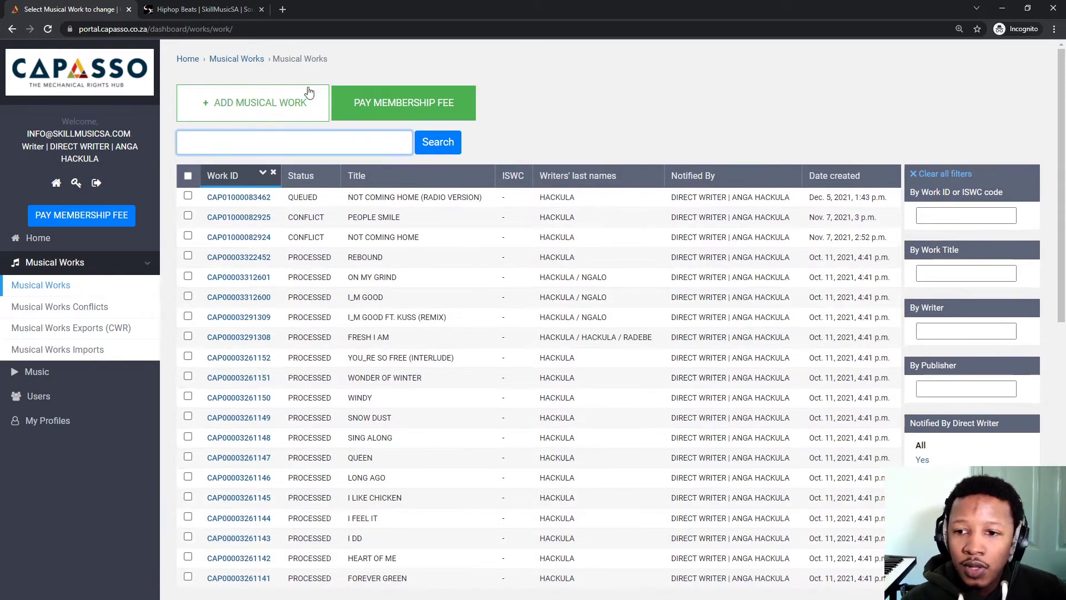
pyautogui.click(235, 106)
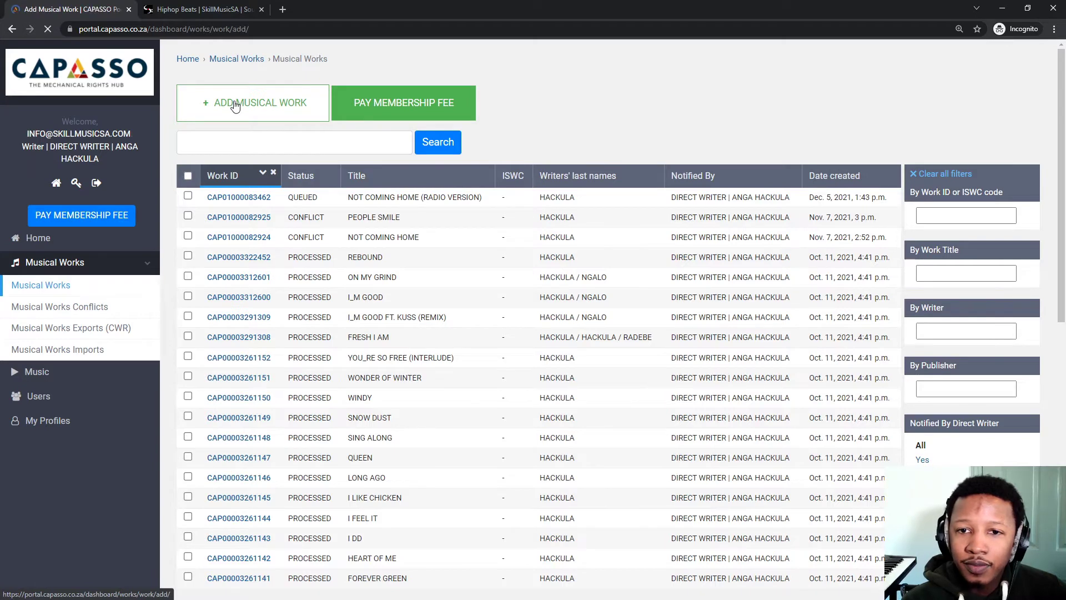
# Enter 'Release Me' as the work's title under Work Info.
pyautogui.scroll(-4, 364, 239)
pyautogui.scroll(3, 366, 240)
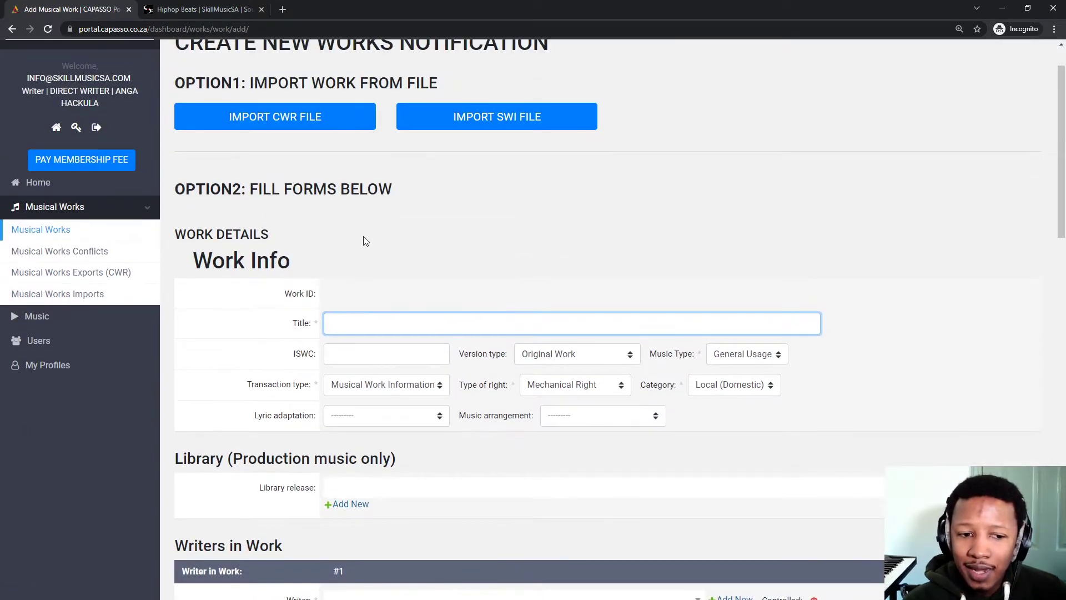
pyautogui.scroll(1, 365, 240)
pyautogui.scroll(-2, 363, 240)
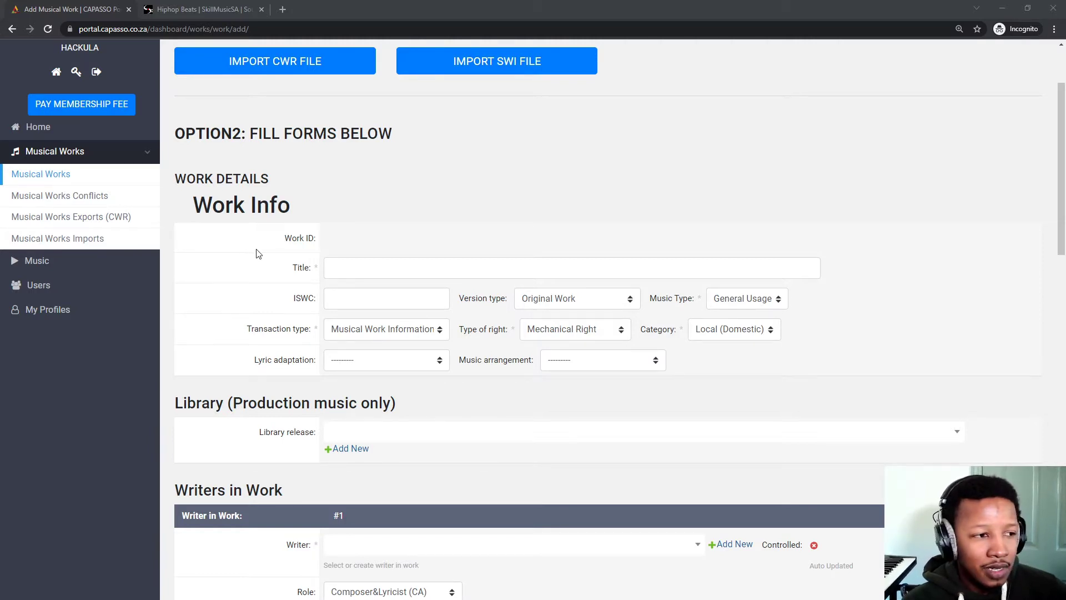
pyautogui.click(398, 273)
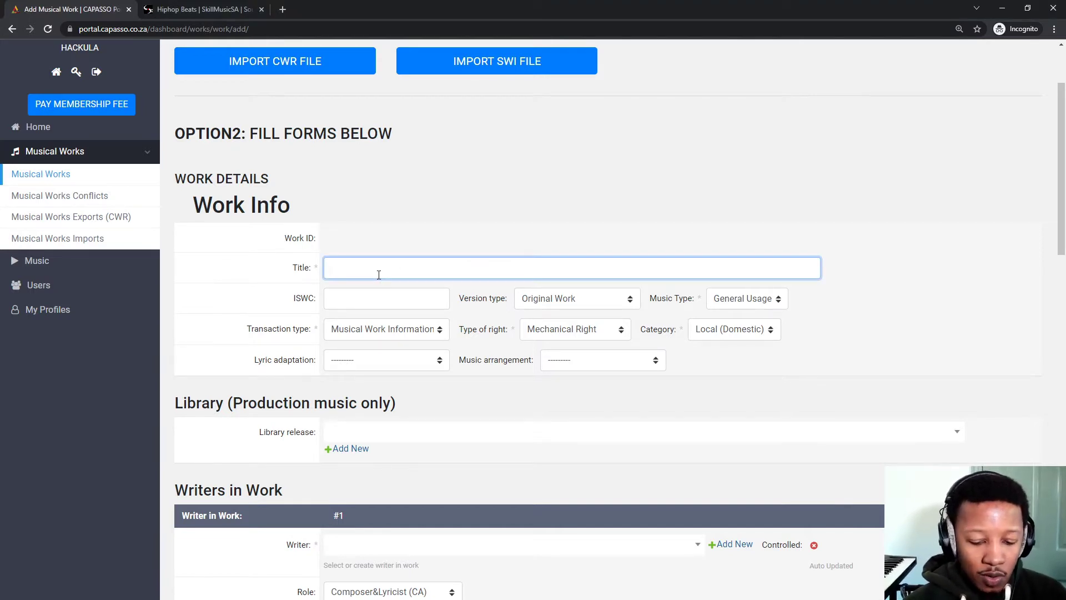
pyautogui.write('Release')
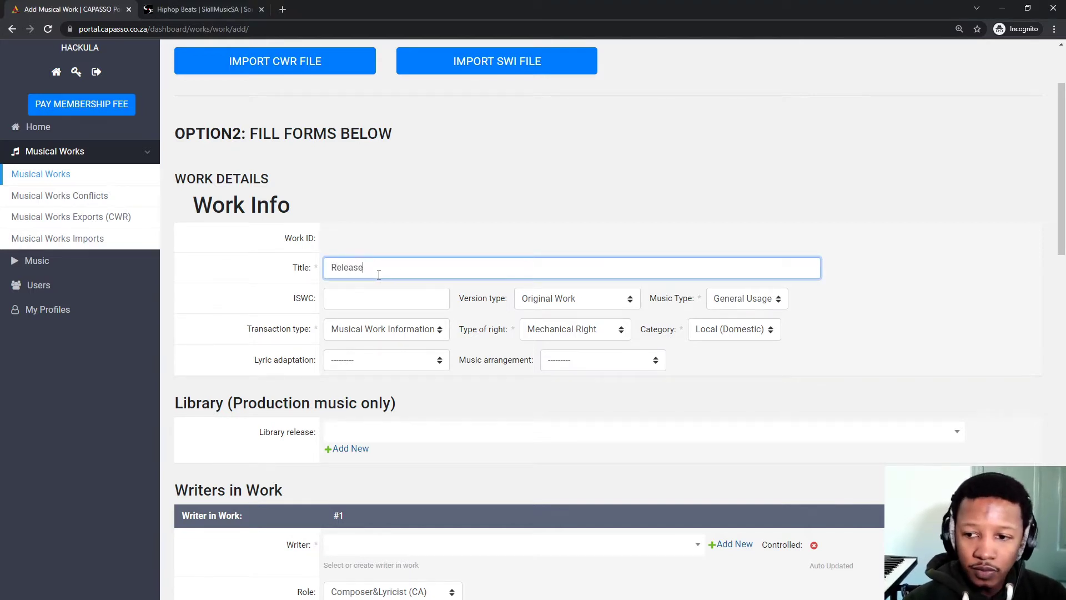
pyautogui.write(' Me')
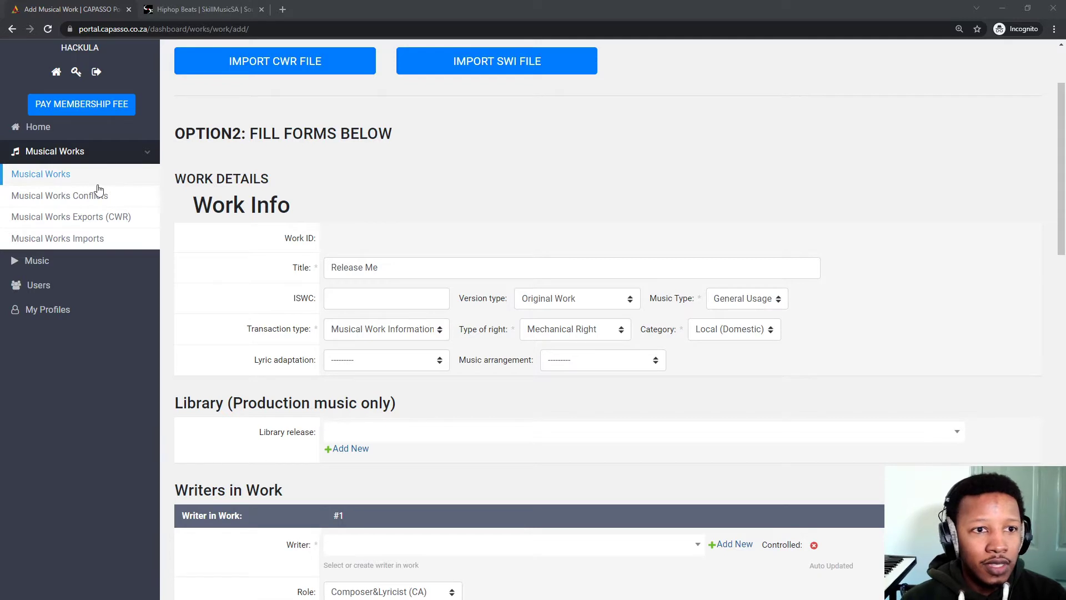
pyautogui.click(348, 302)
pyautogui.click(348, 302)
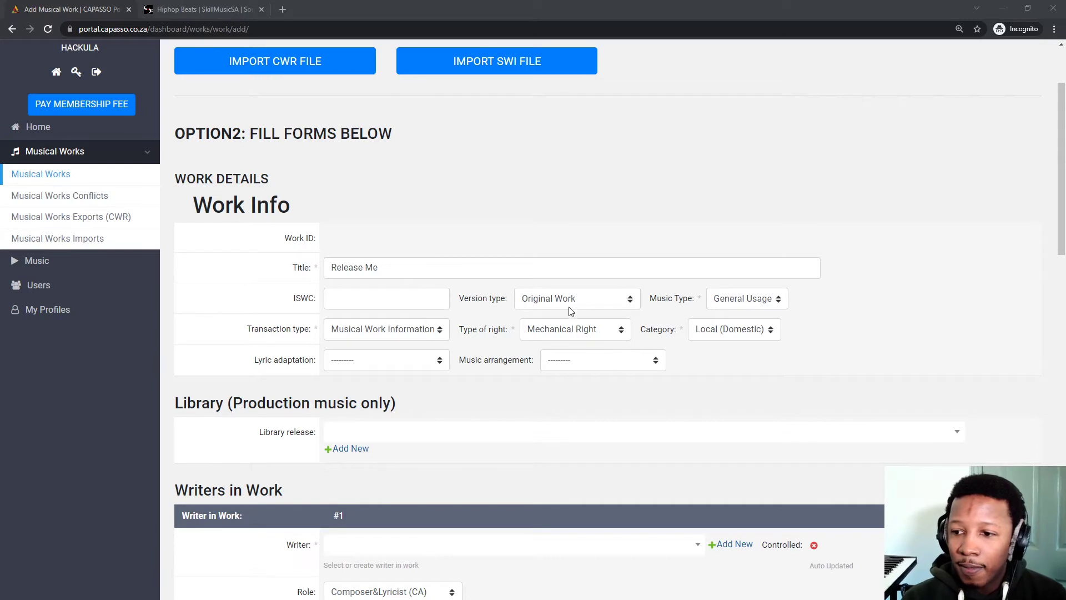
# Keep Original Work as version type, General Usage as music type, and the current transaction type.
pyautogui.click(590, 305)
pyautogui.click(551, 338)
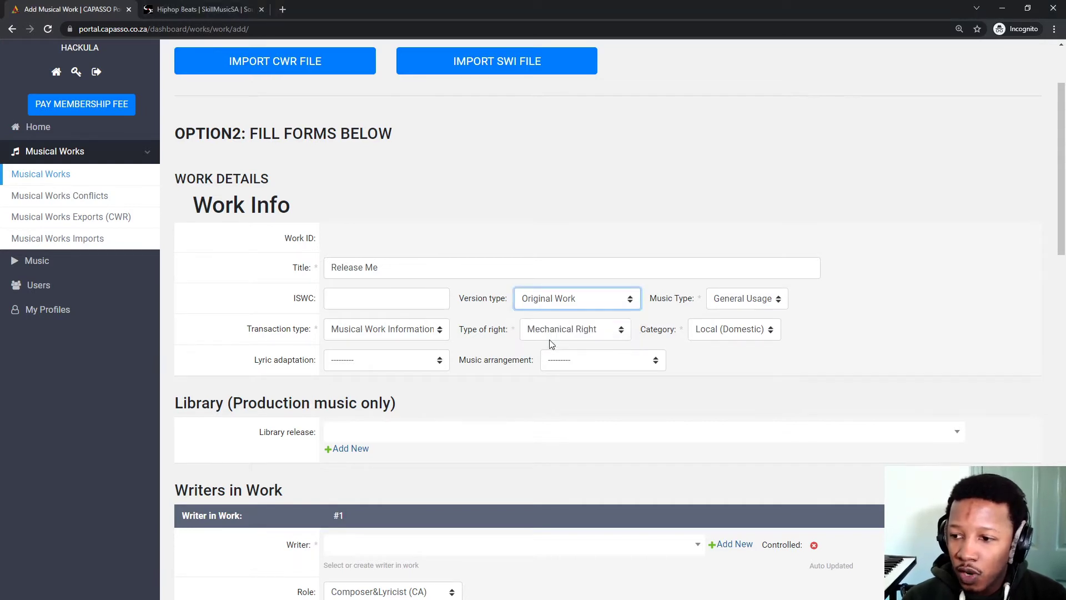
pyautogui.click(735, 297)
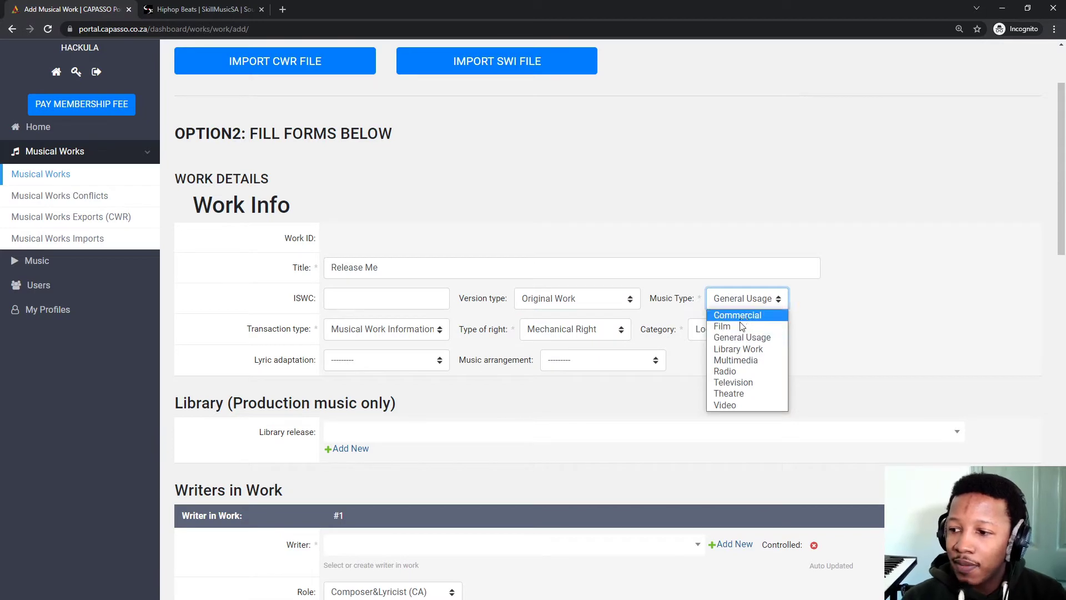
pyautogui.click(742, 336)
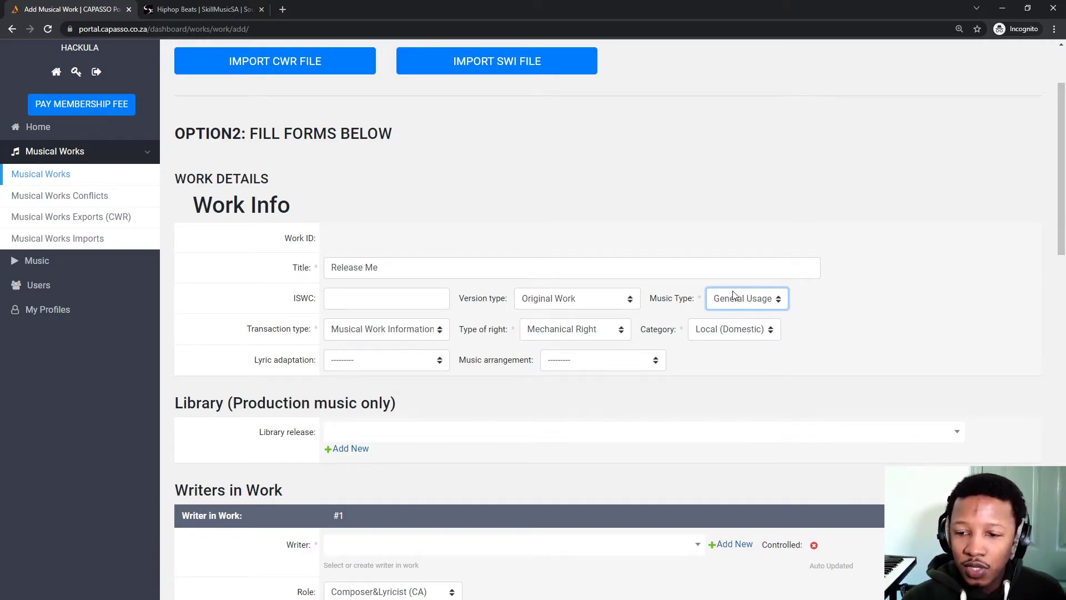
pyautogui.click(377, 332)
pyautogui.click(380, 334)
pyautogui.click(388, 330)
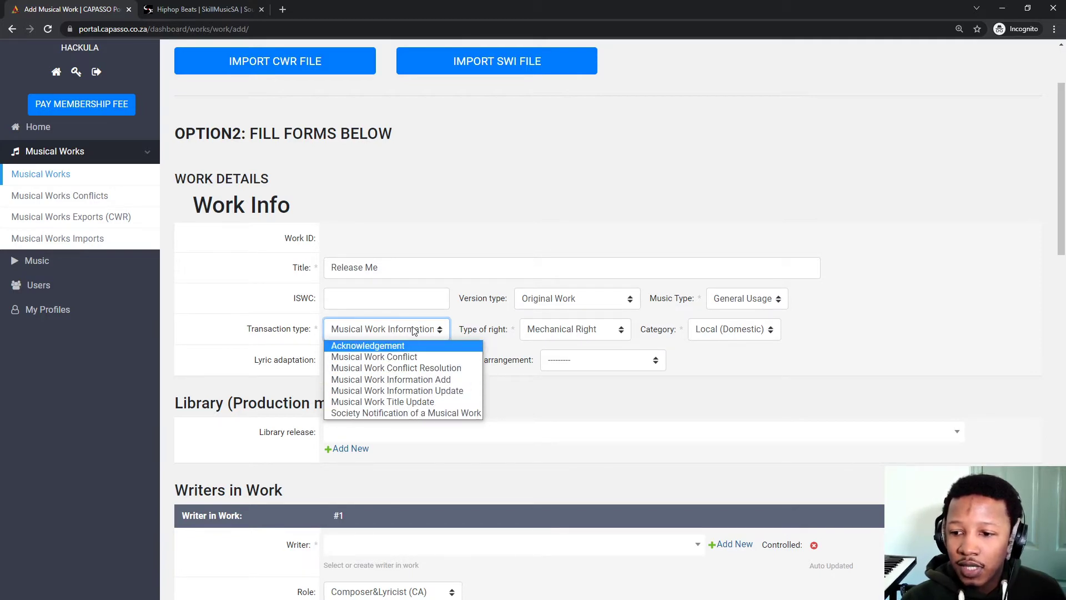
pyautogui.click(580, 403)
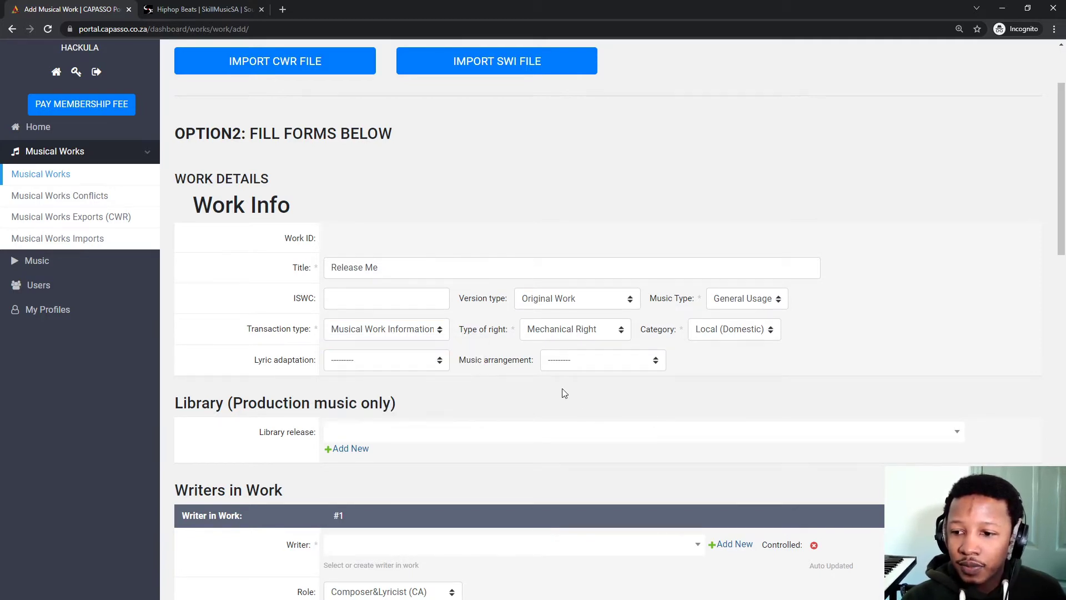
pyautogui.click(419, 333)
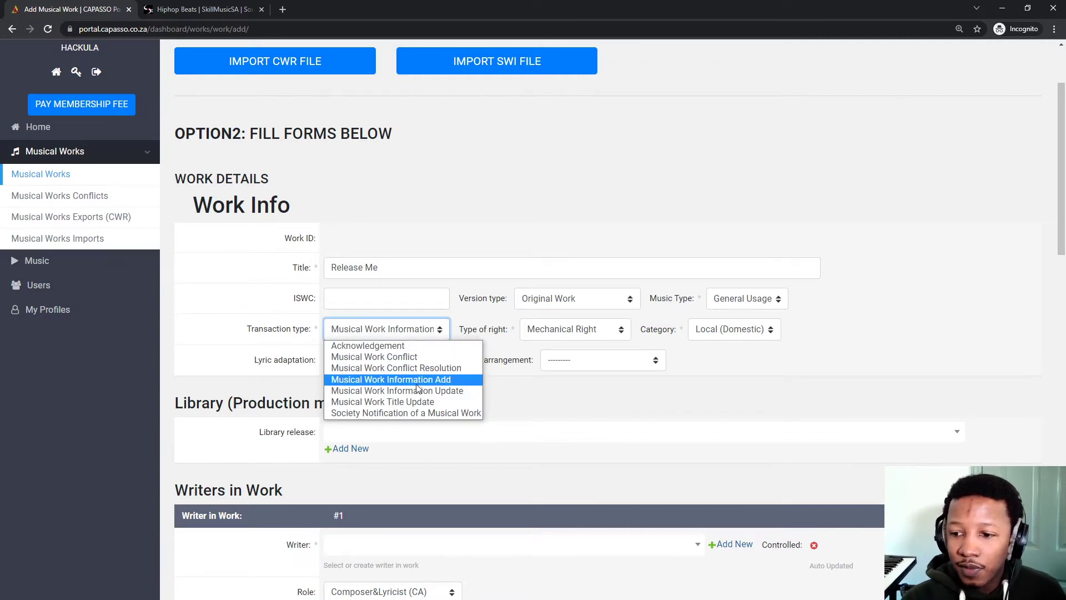
pyautogui.click(418, 388)
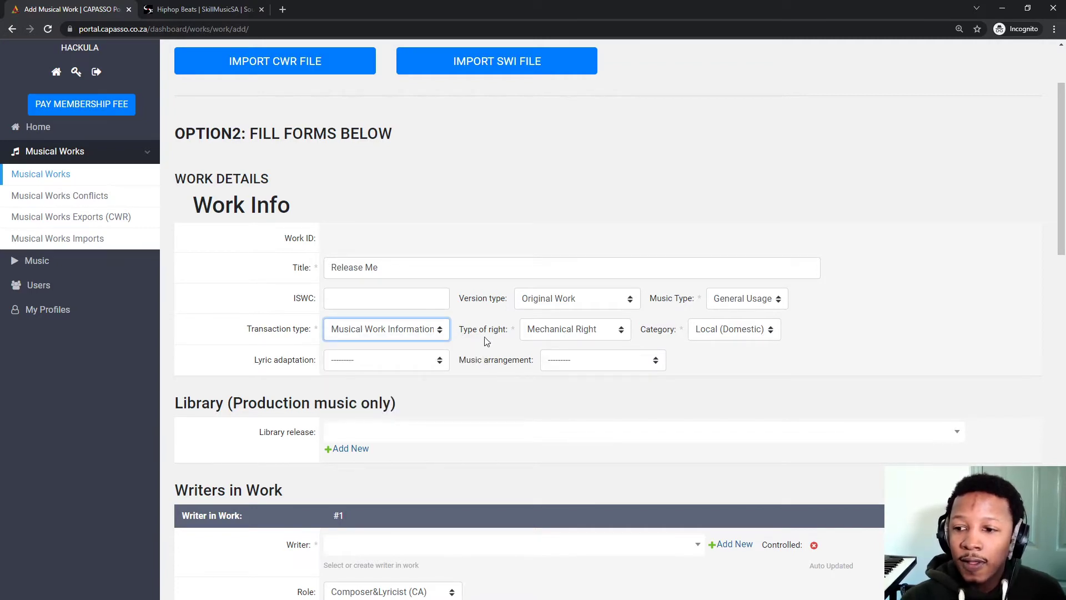
# Keep Mechanical Right and Local (Domestic), leaving lyric adaptation and music arrangement unset.
pyautogui.click(556, 332)
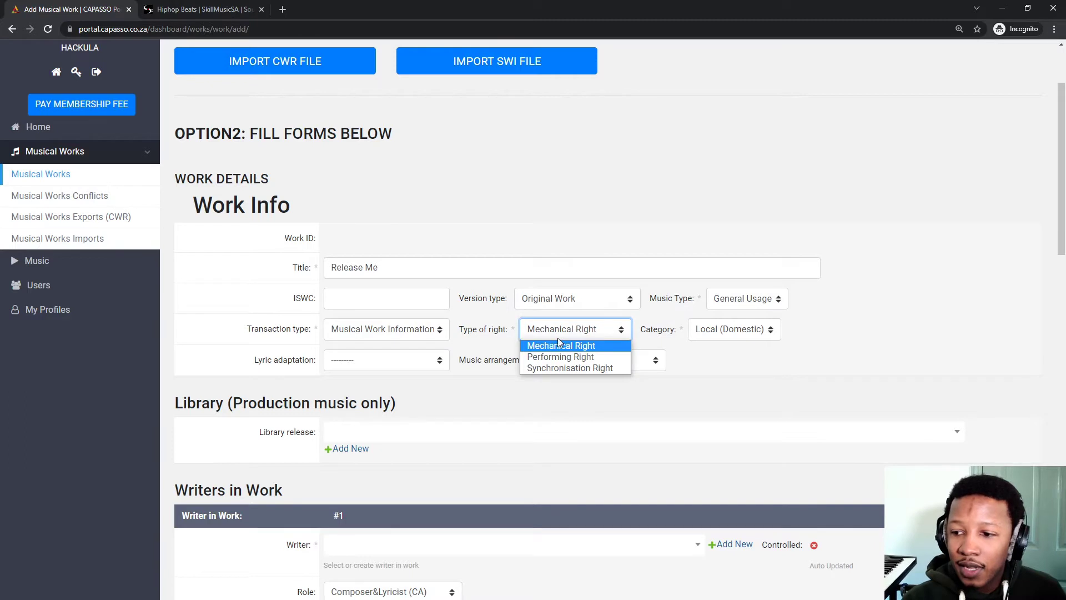
pyautogui.click(557, 335)
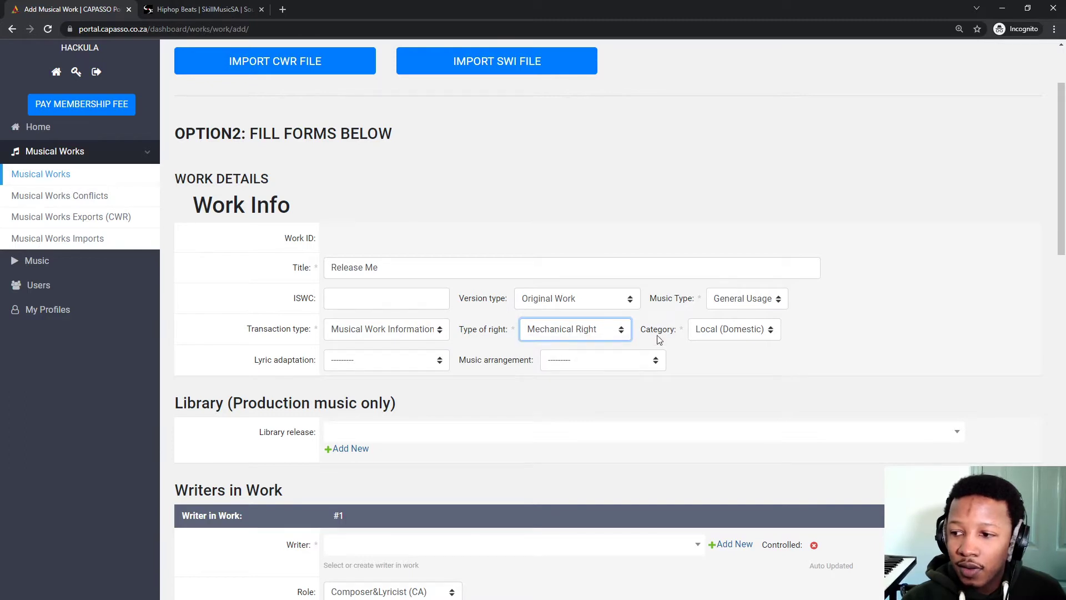
pyautogui.click(715, 337)
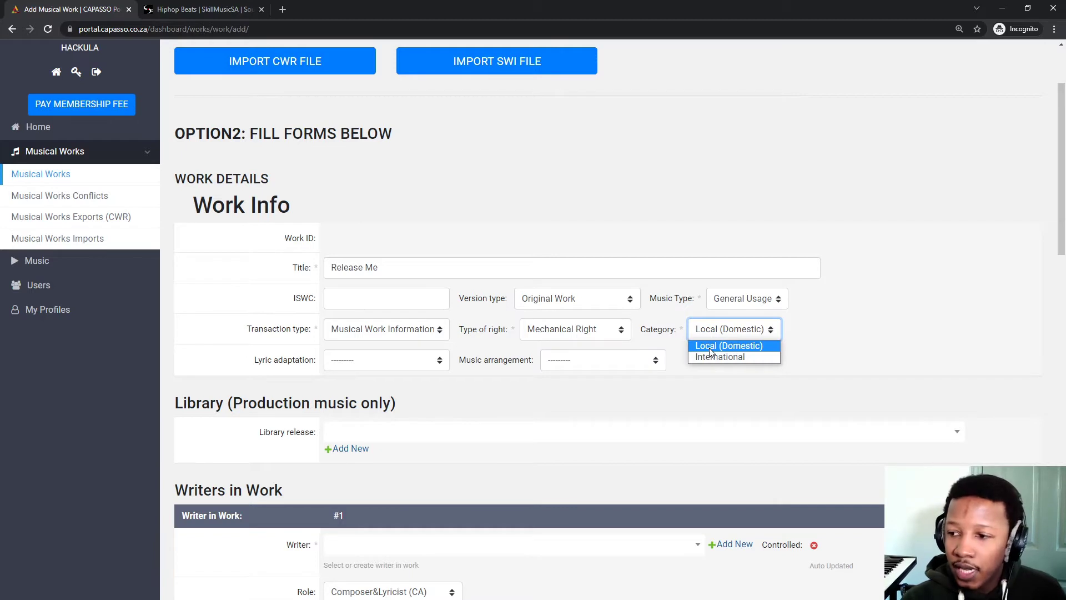
pyautogui.click(710, 350)
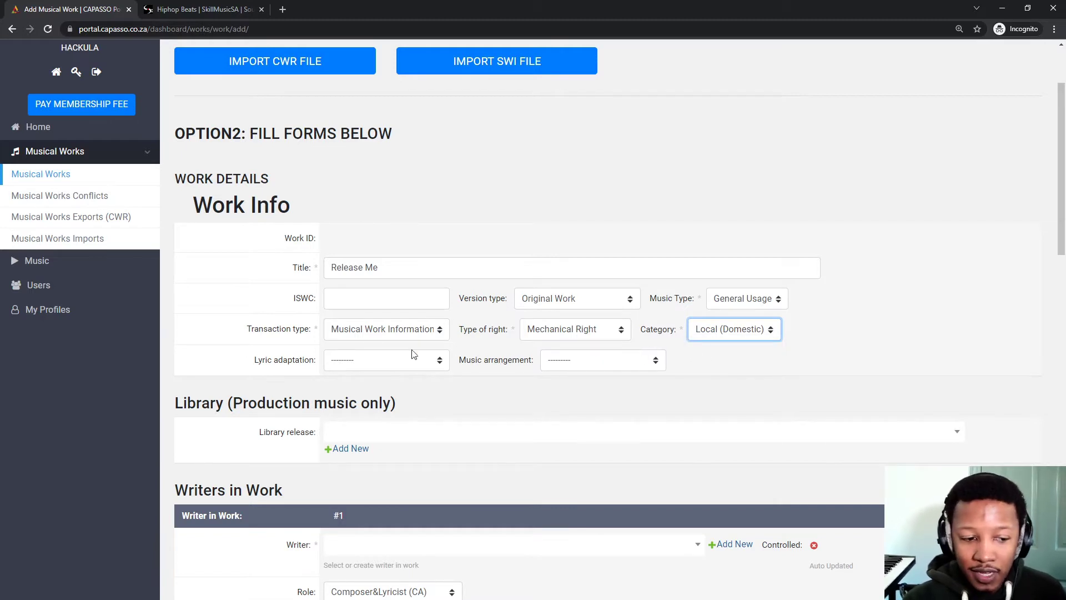
pyautogui.click(739, 333)
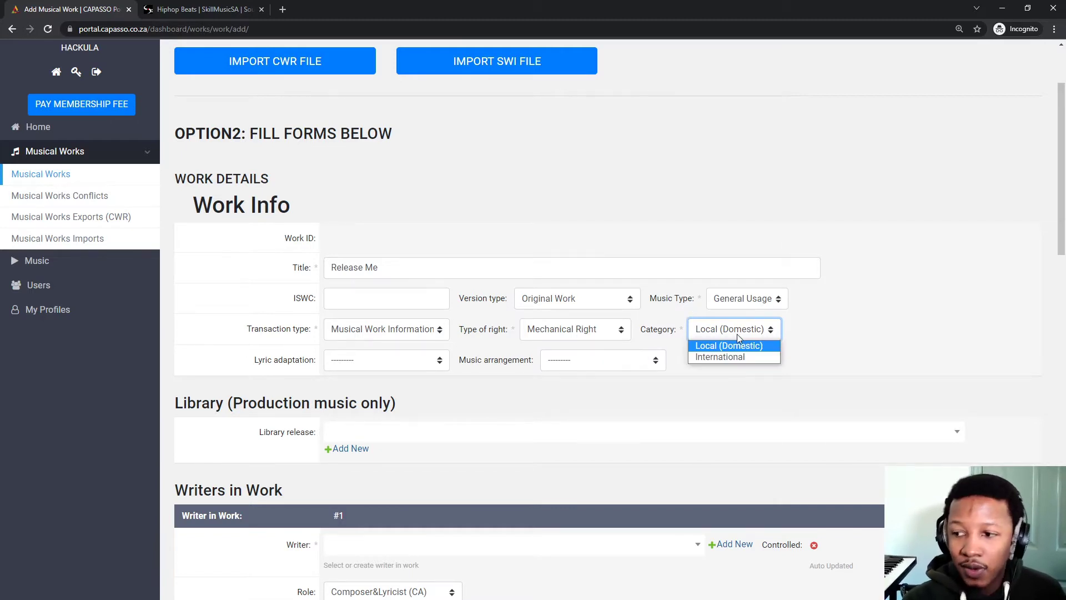
pyautogui.click(733, 347)
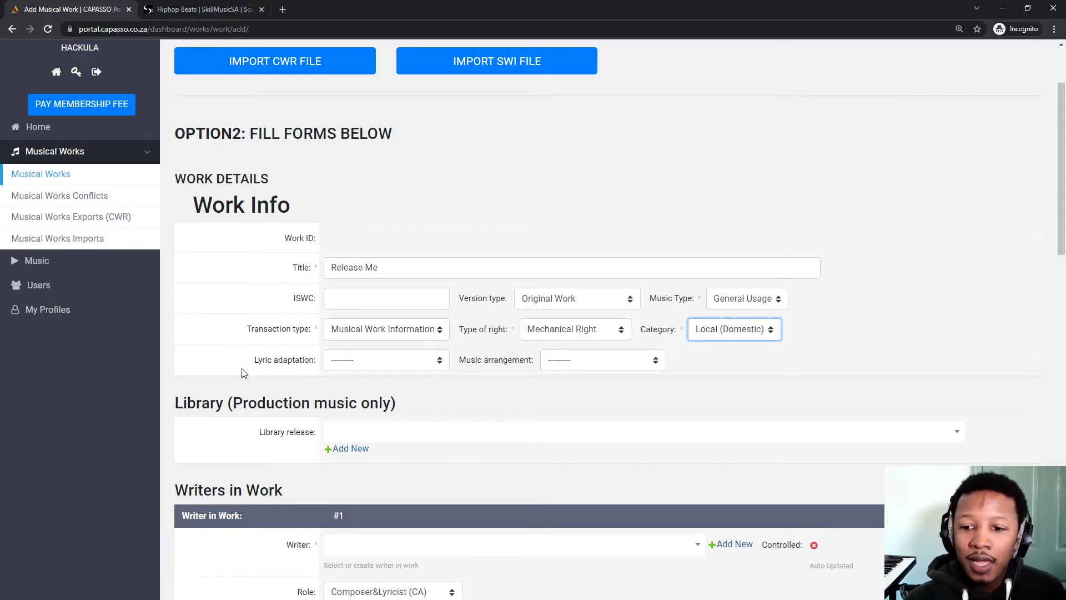
pyautogui.click(361, 365)
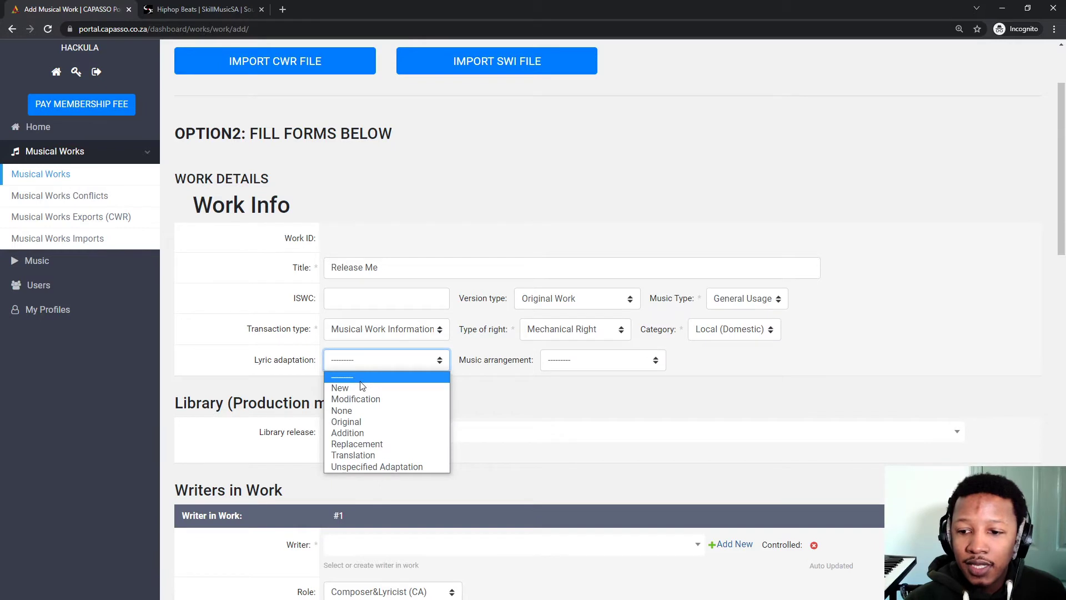
pyautogui.click(361, 382)
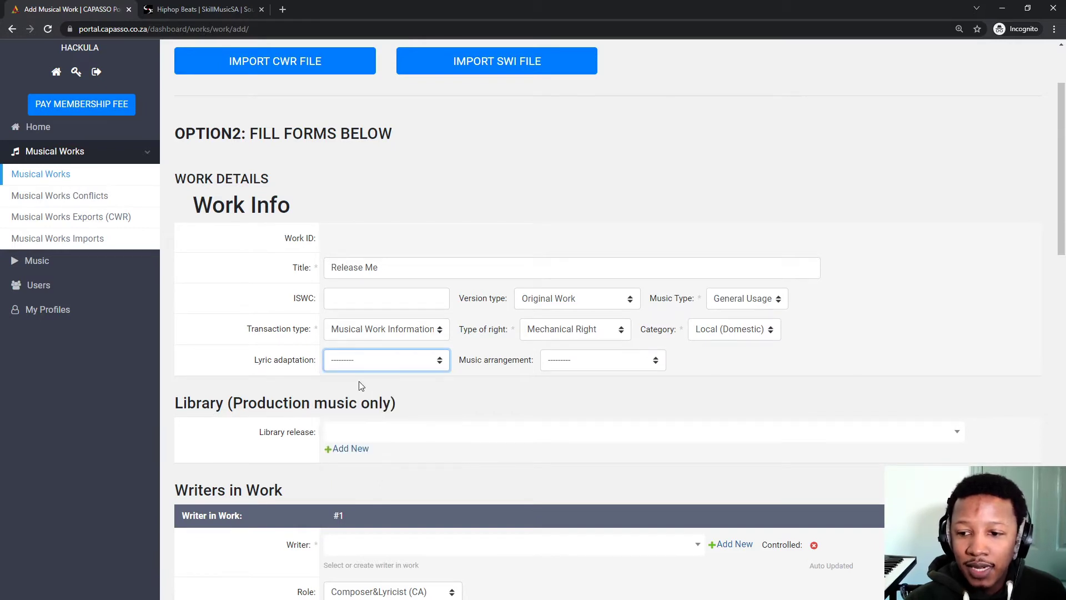
pyautogui.click(576, 367)
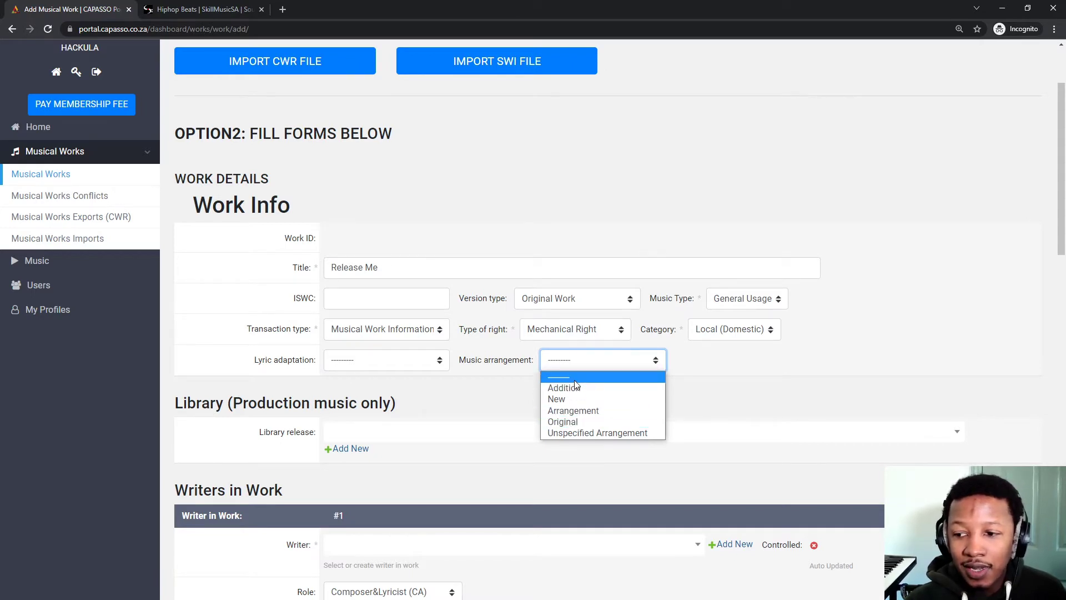
pyautogui.click(574, 380)
pyautogui.scroll(-2, 229, 364)
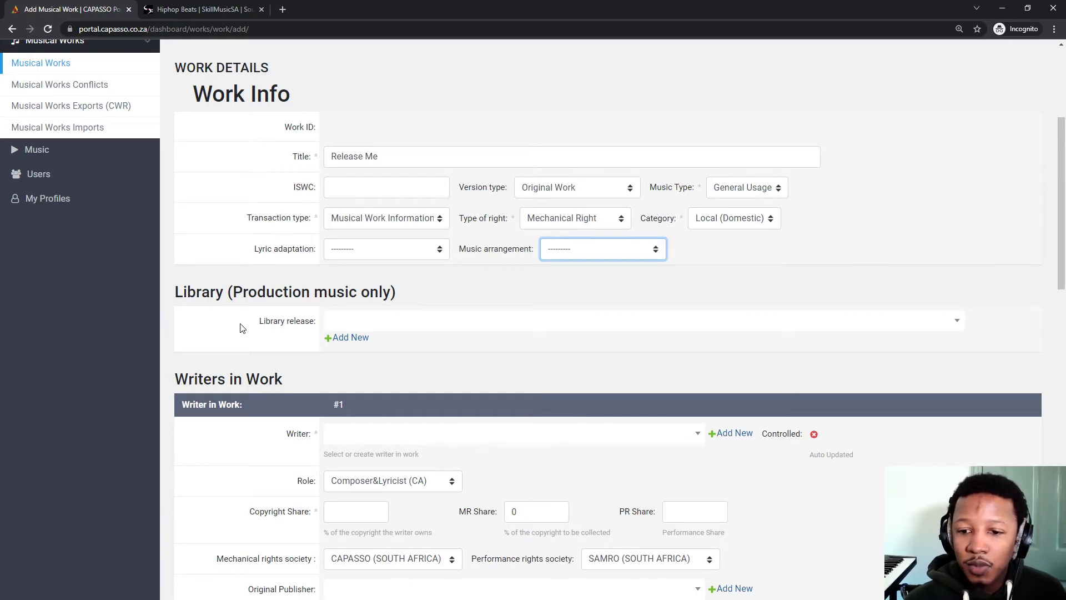
# Search for the account holder's name and select its DIRECT WRITER entry as writer #1.
pyautogui.scroll(-3, 242, 333)
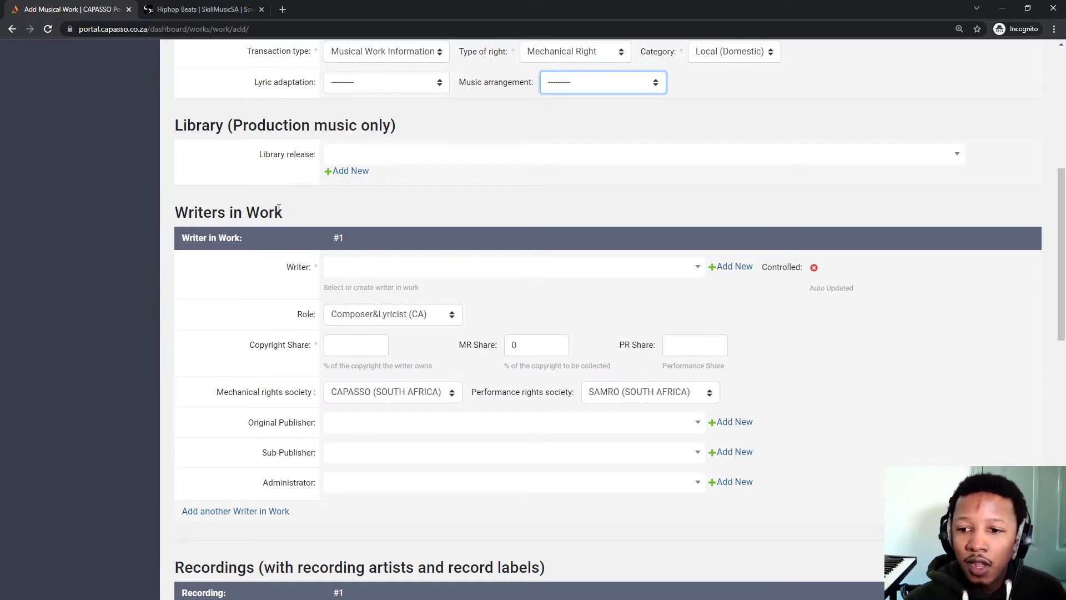
pyautogui.click(355, 272)
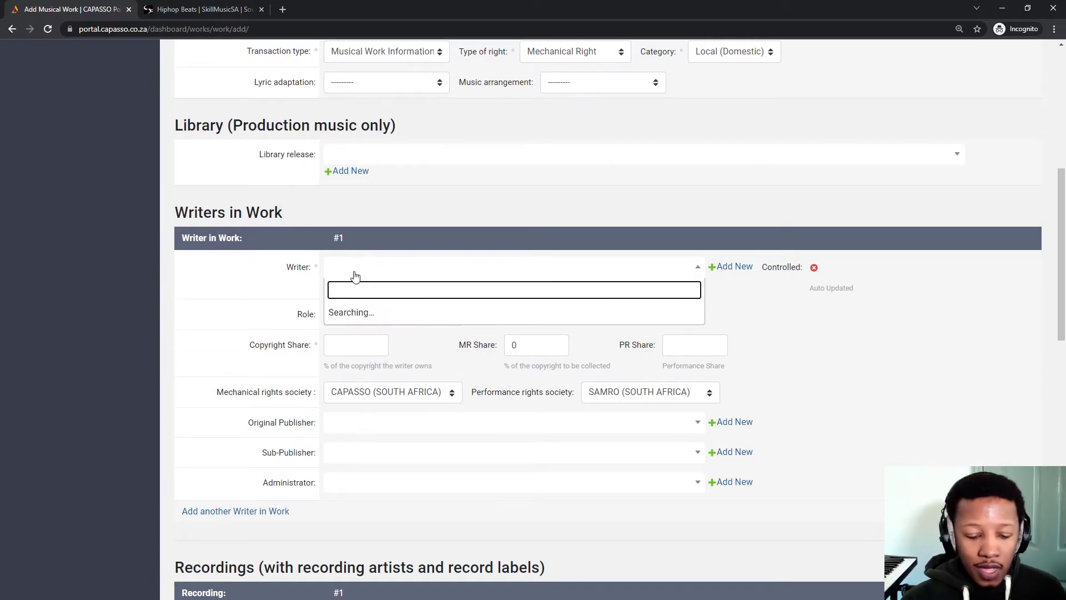
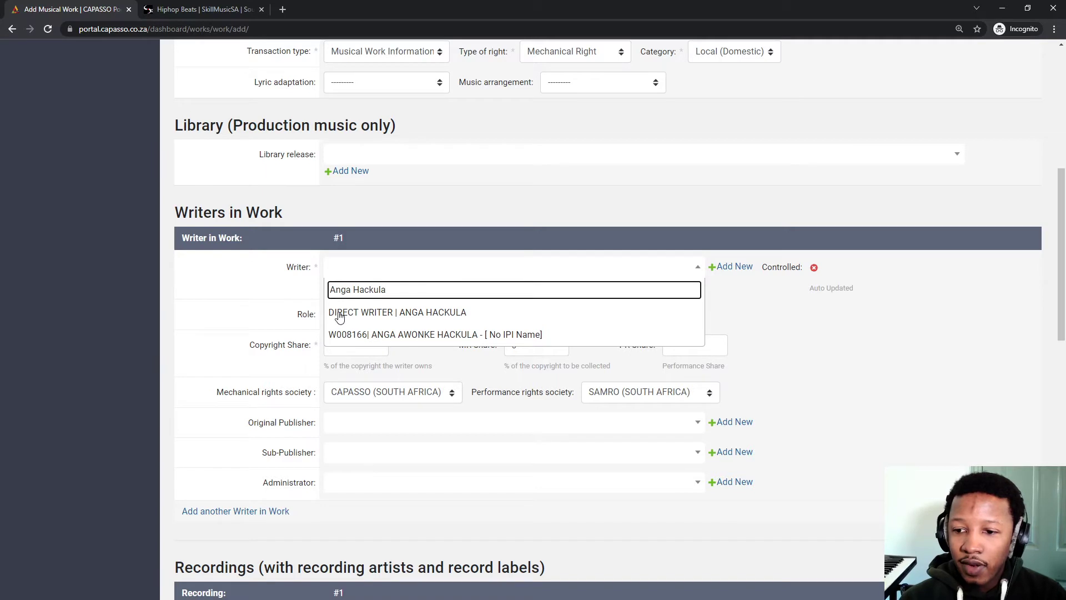
pyautogui.click(405, 312)
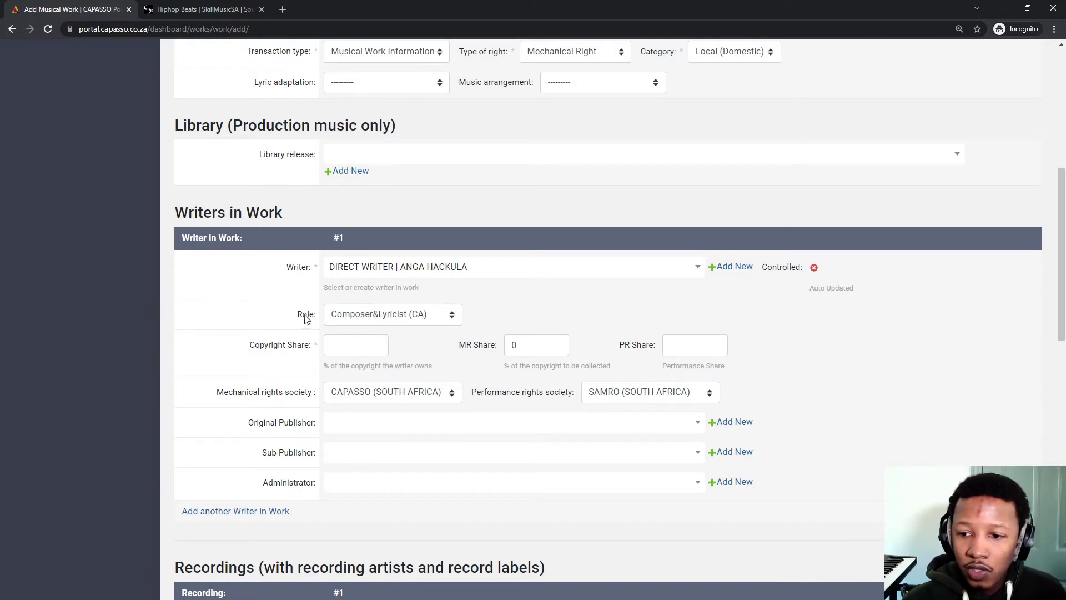
pyautogui.click(362, 320)
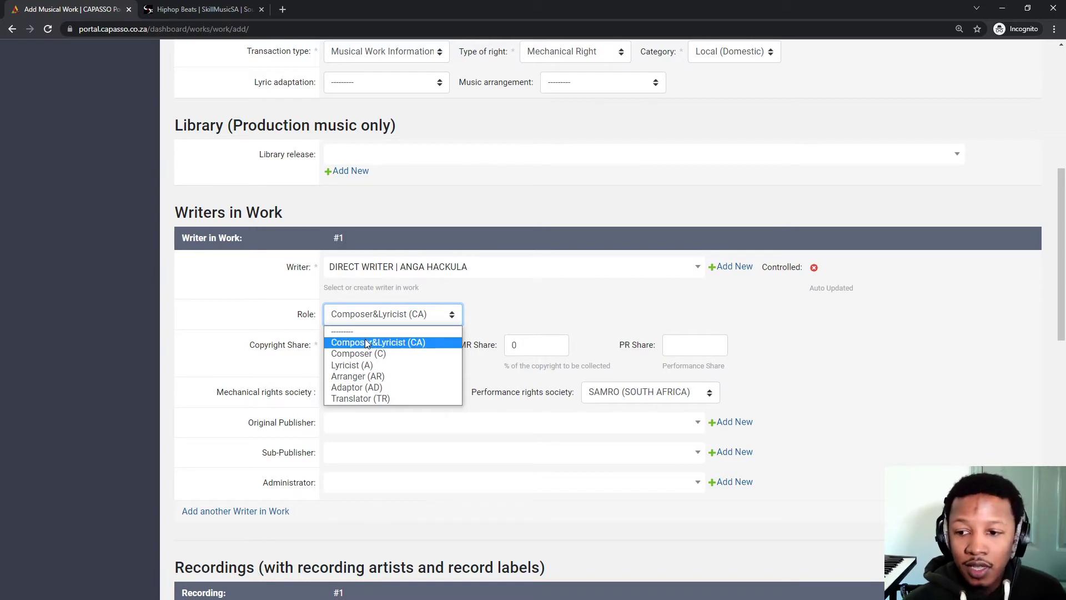
# Keep the Composer&Lyricist (CA) role and enter 100 for copyright, MR and PR shares.
pyautogui.click(365, 342)
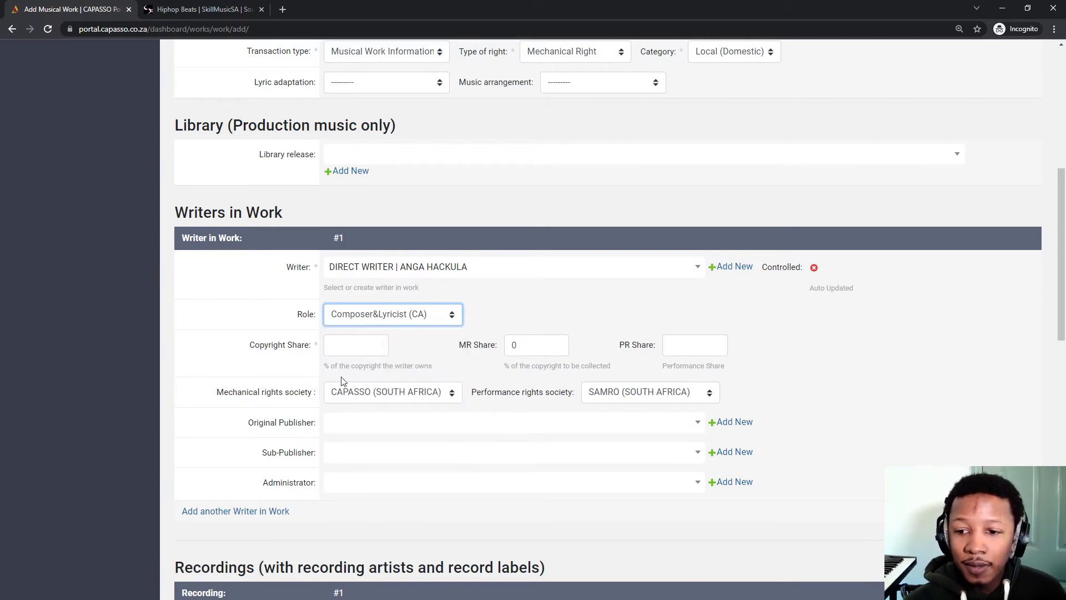
pyautogui.click(345, 343)
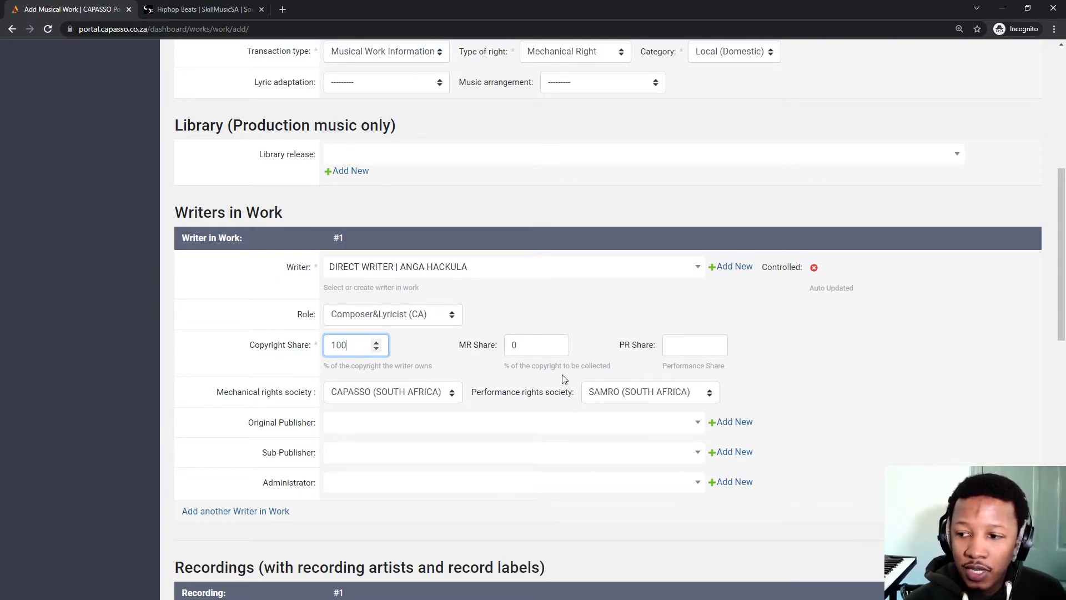
pyautogui.doubleClick(542, 349)
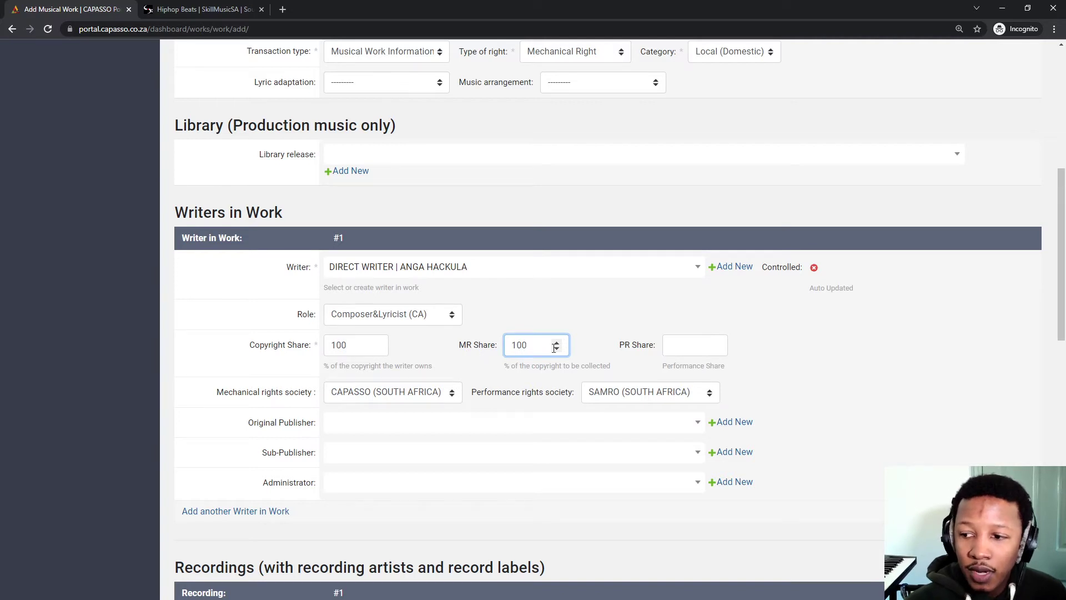
pyautogui.click(698, 352)
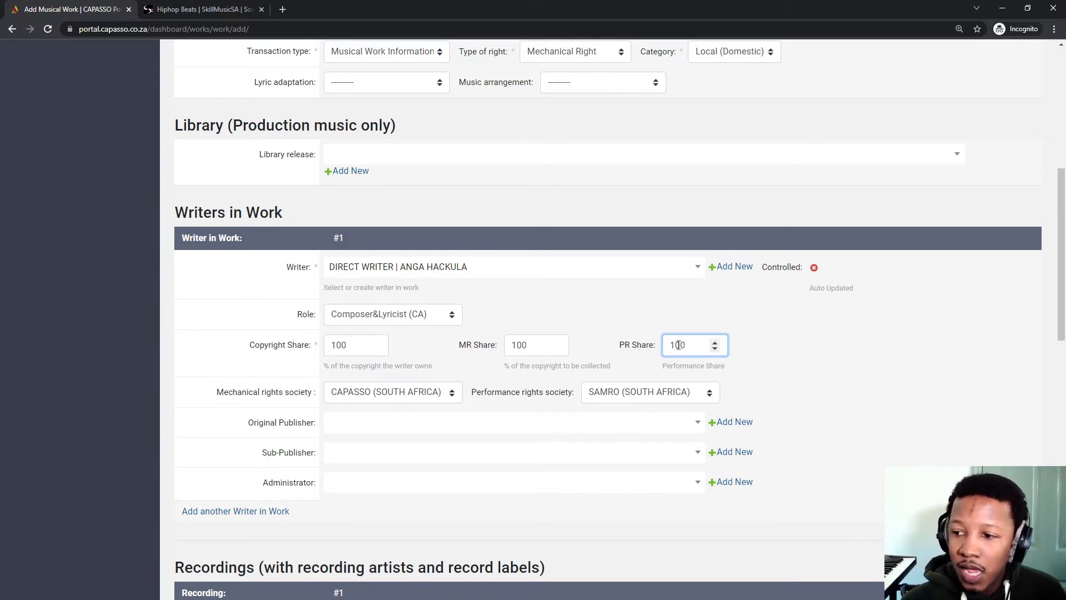
pyautogui.click(816, 363)
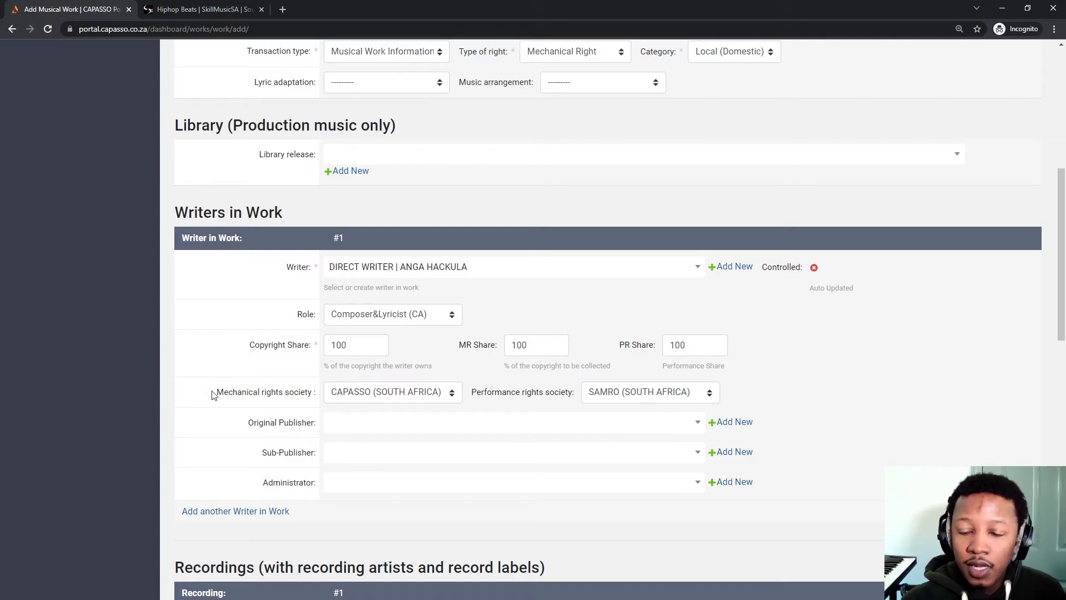
pyautogui.click(350, 396)
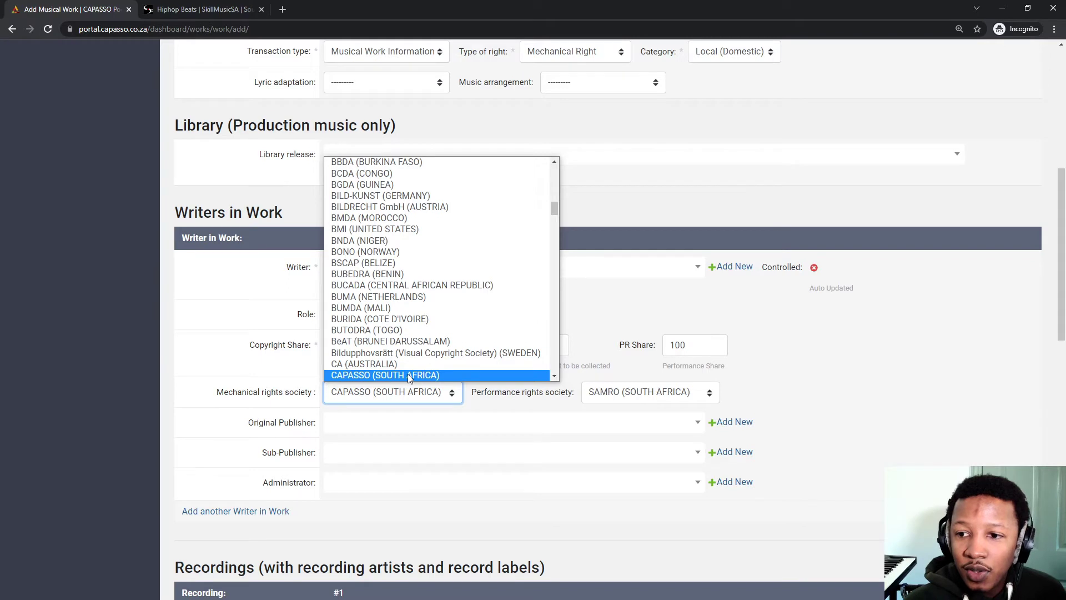
pyautogui.scroll(-1, 367, 311)
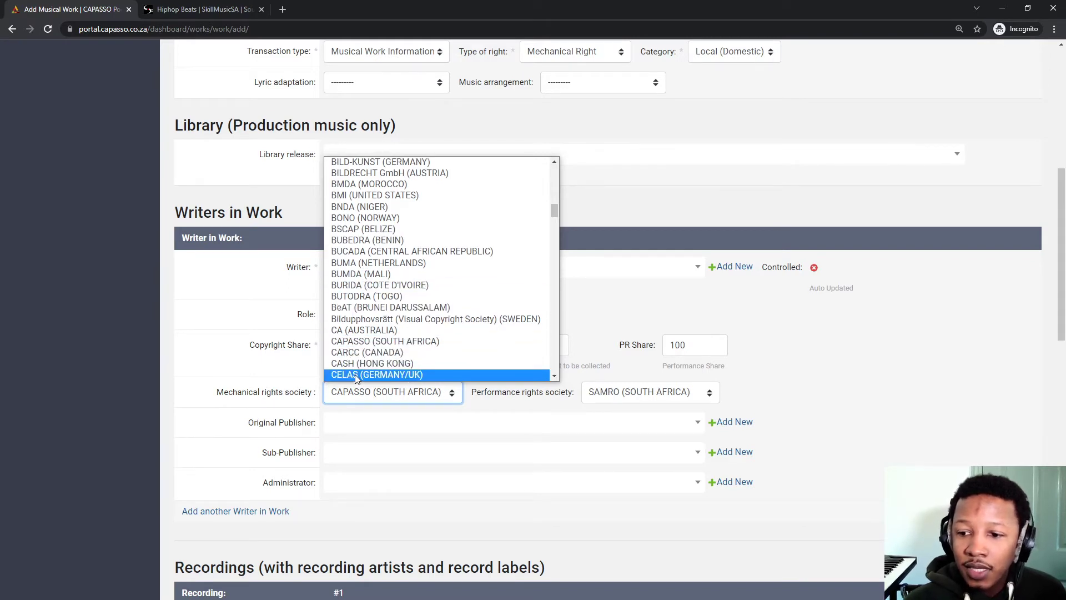
pyautogui.click(364, 340)
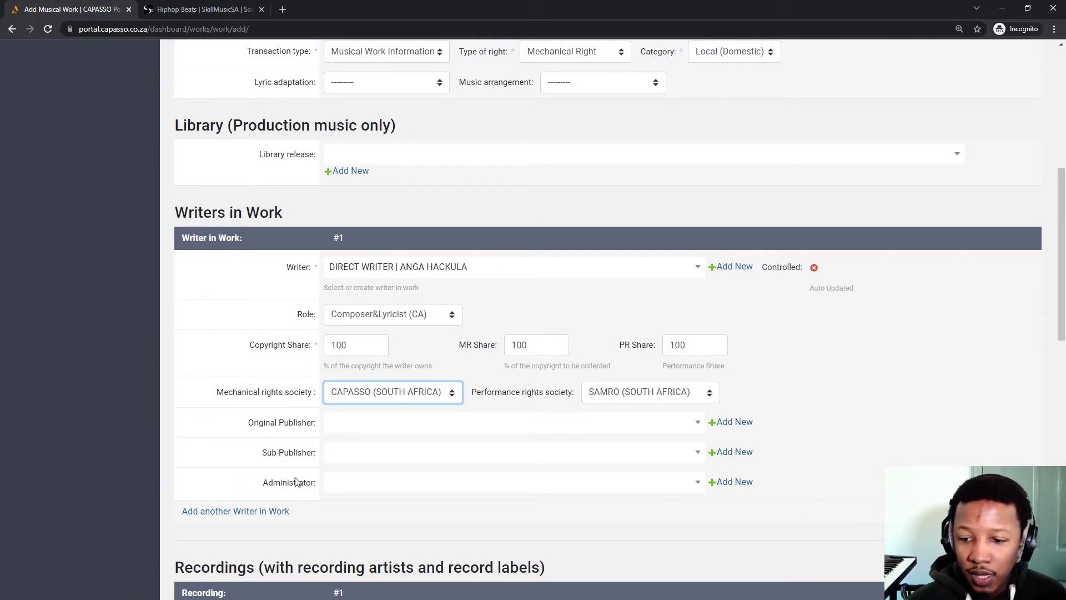
pyautogui.click(350, 490)
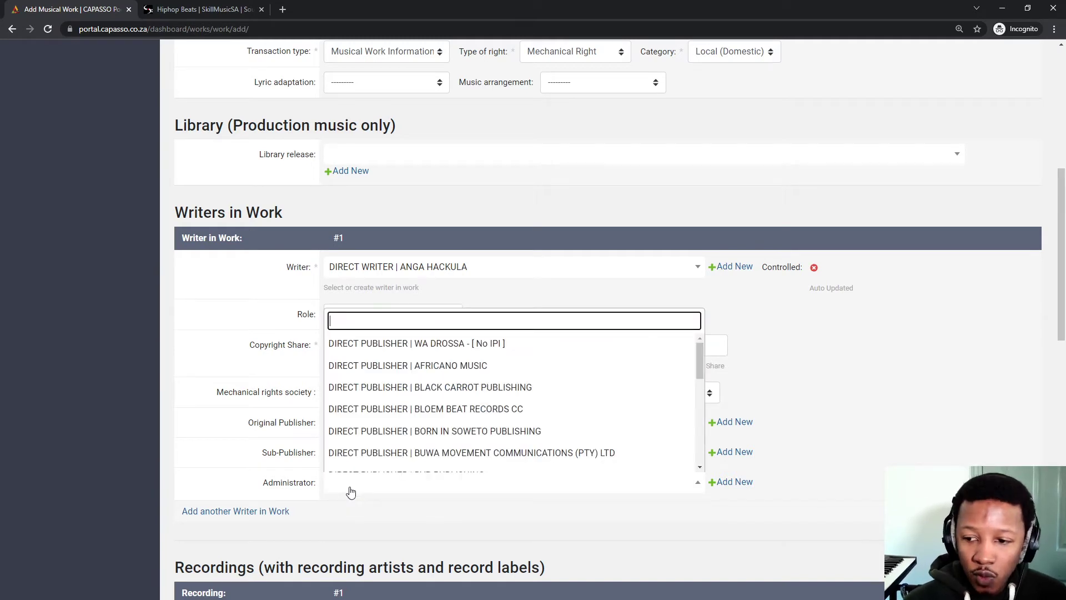
pyautogui.write('song')
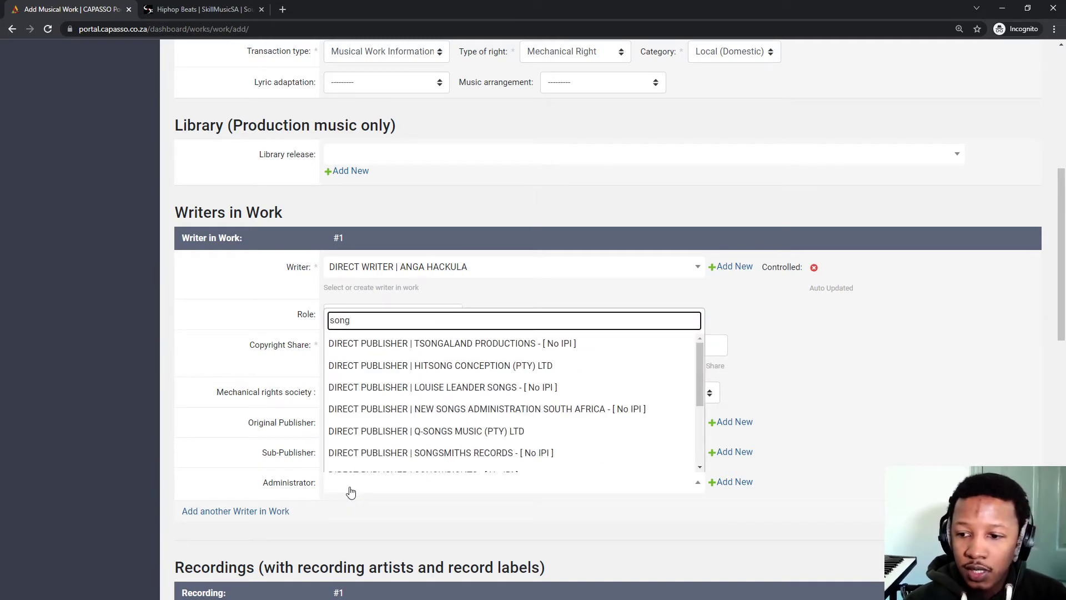
pyautogui.write('trad')
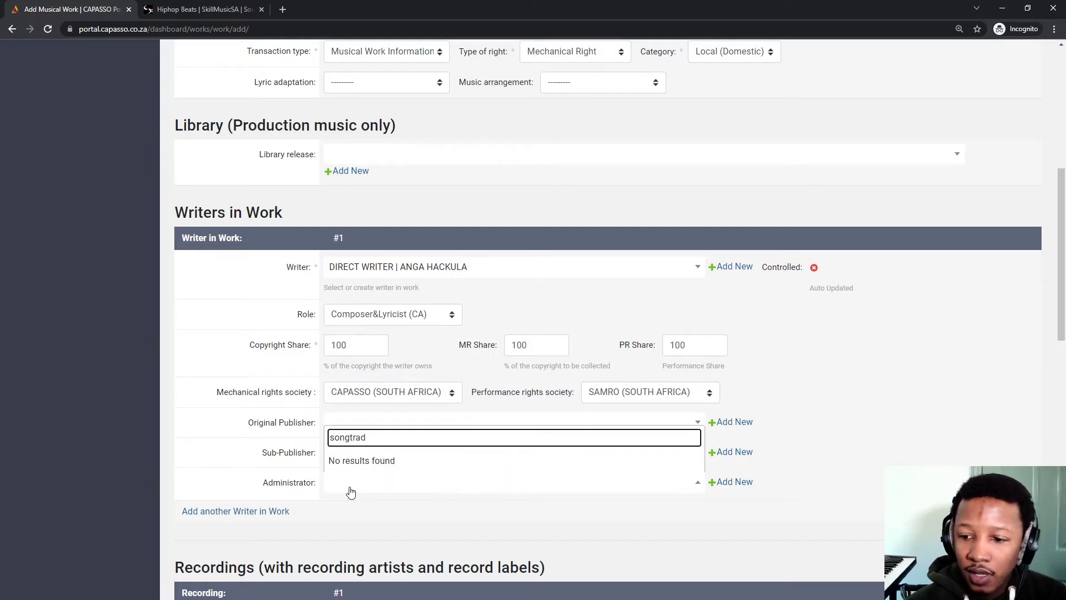
pyautogui.press('BackSpace')
pyautogui.press('BackSpace')
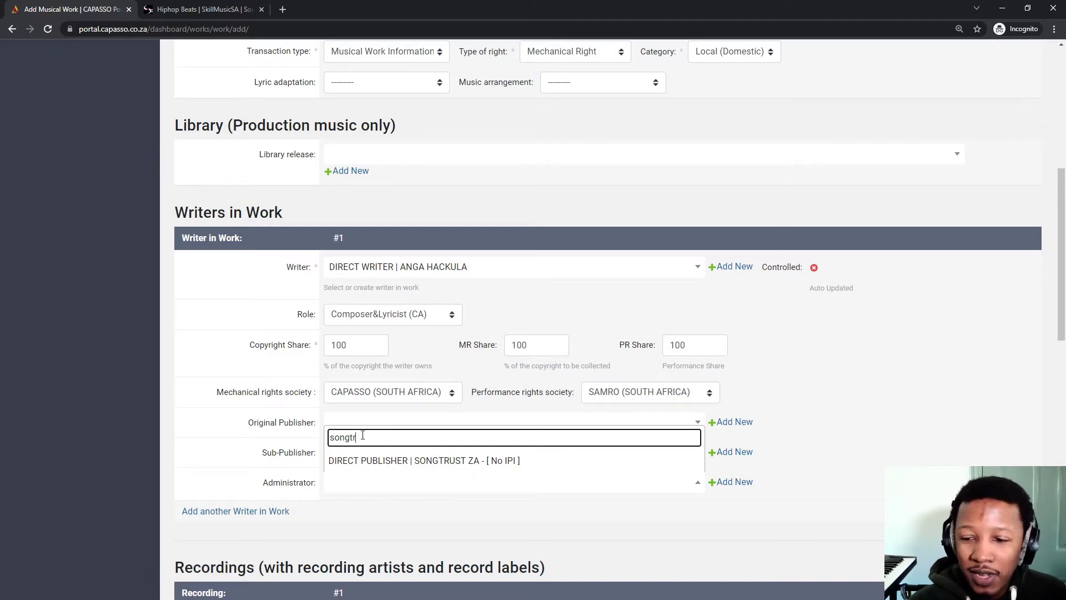
pyautogui.moveTo(357, 438); pyautogui.dragTo(255, 441)
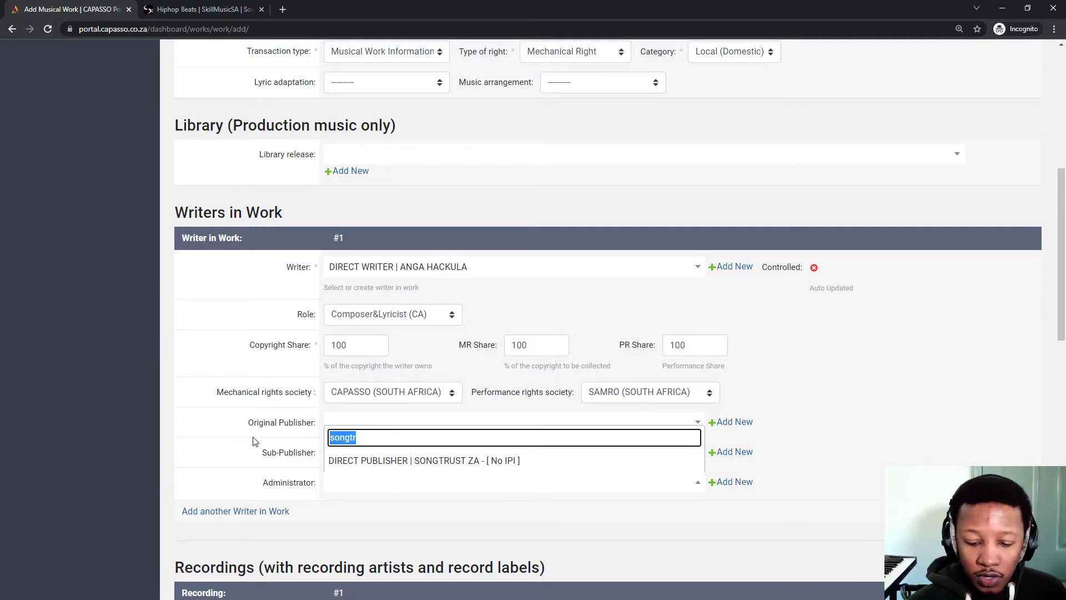
pyautogui.press('BackSpace')
pyautogui.click(973, 407)
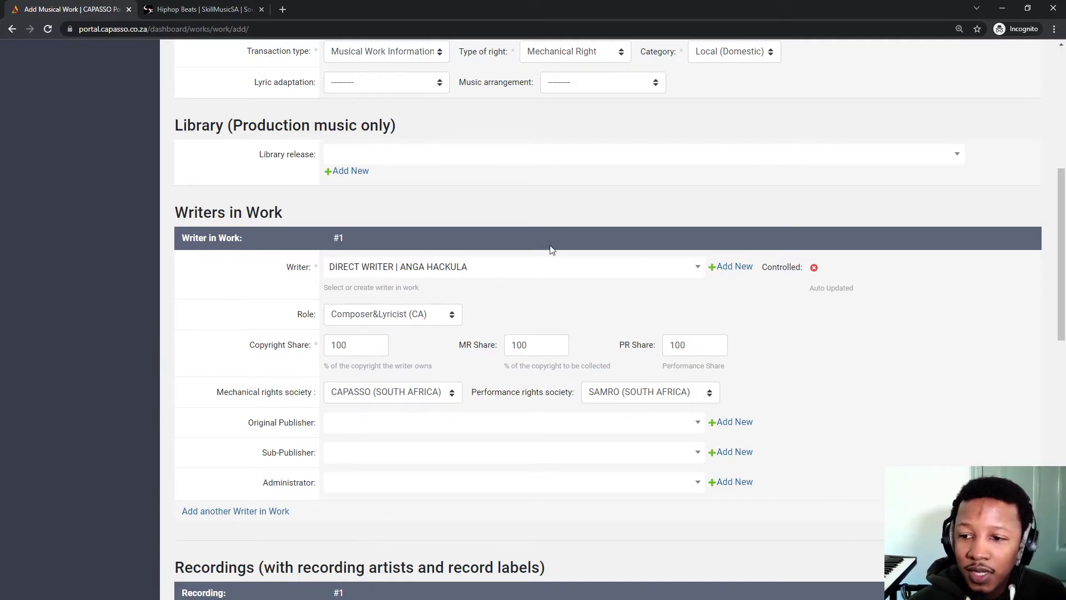
pyautogui.scroll(-3, 206, 288)
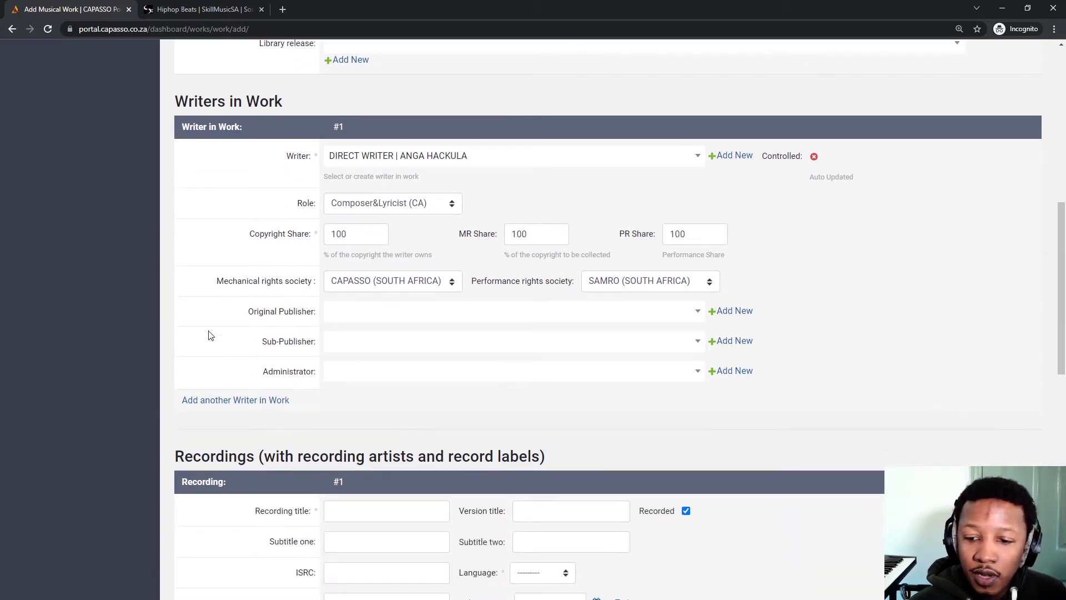
pyautogui.scroll(3, 324, 339)
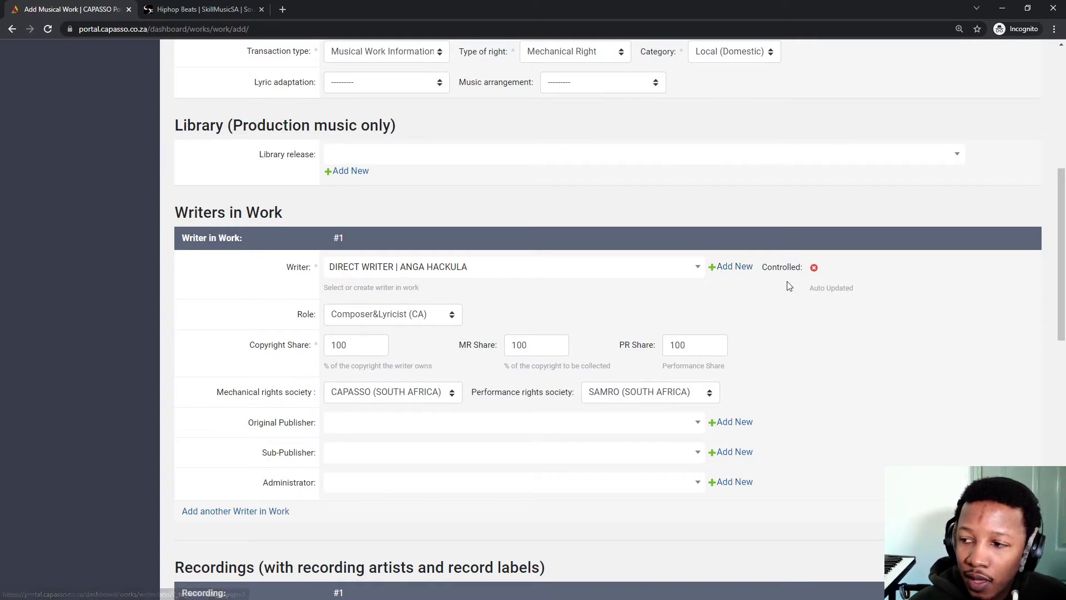
# Open the Add Writer popup and resize and reposition it for easier reading.
pyautogui.click(731, 269)
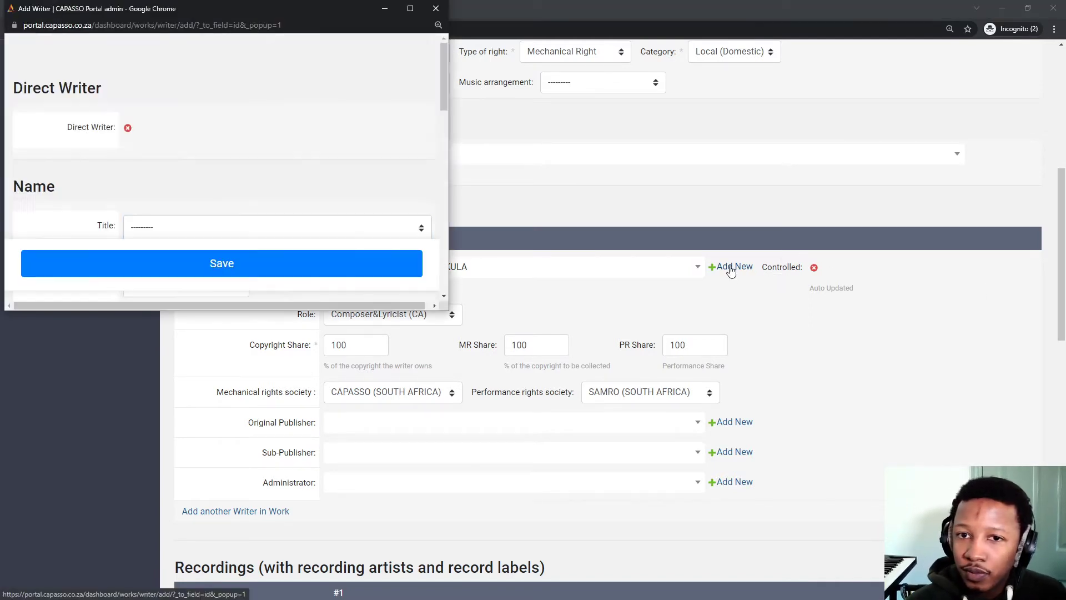
pyautogui.scroll(-3, 184, 176)
pyautogui.scroll(3, 186, 179)
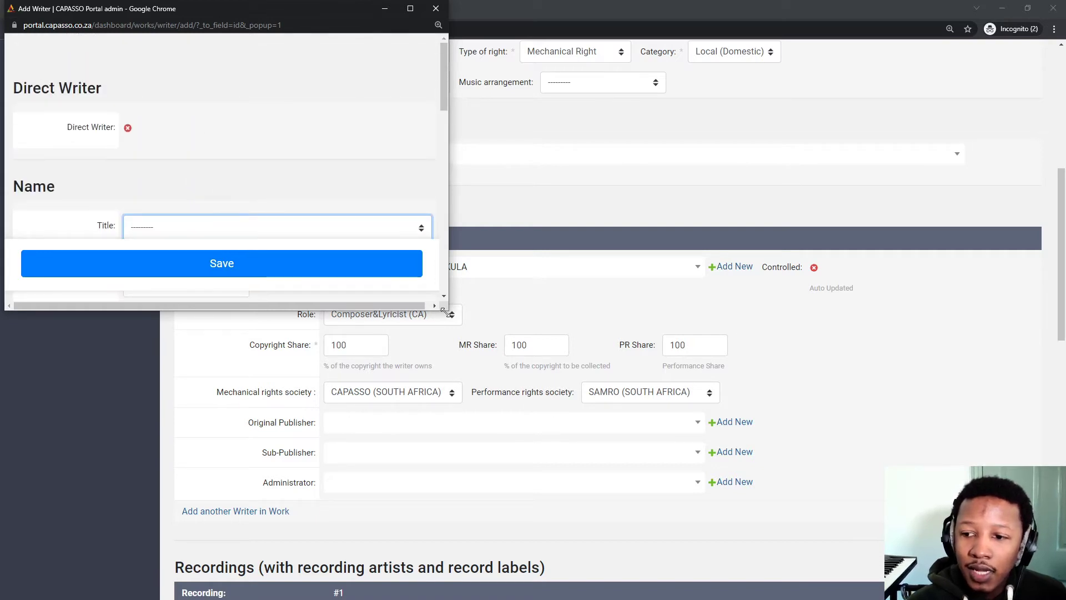
pyautogui.moveTo(447, 312); pyautogui.dragTo(271, 451)
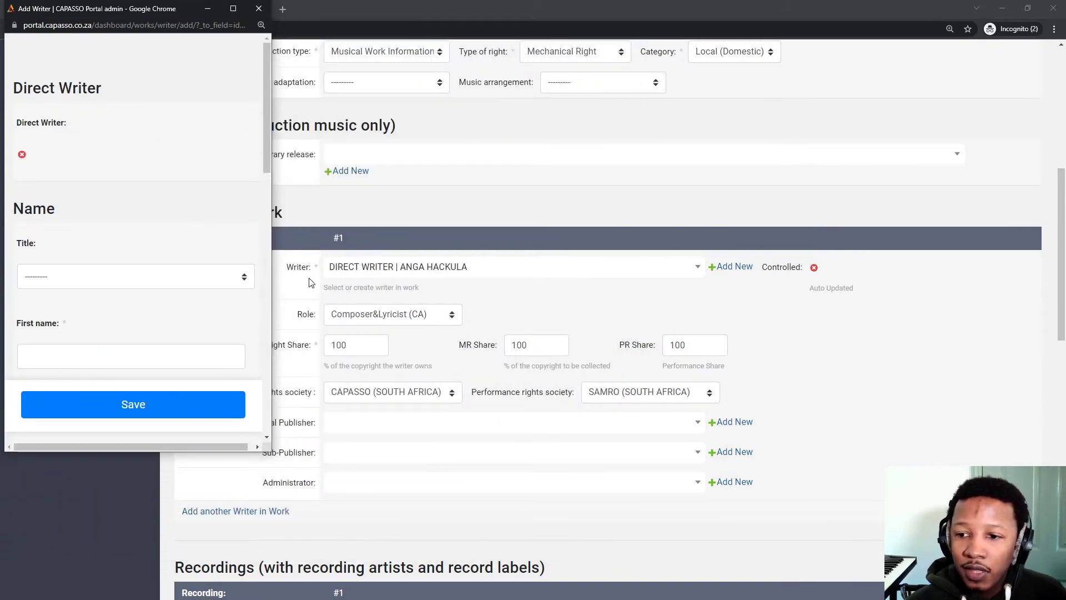
pyautogui.moveTo(141, 3); pyautogui.dragTo(236, 34)
pyautogui.moveTo(361, 476); pyautogui.dragTo(652, 531)
pyautogui.scroll(-5, 298, 275)
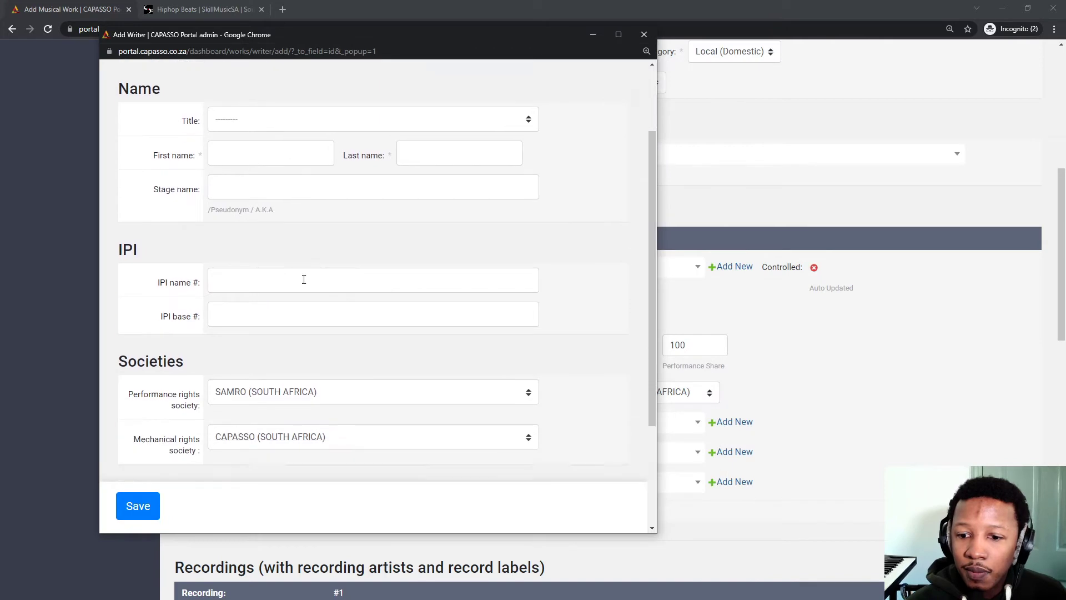
pyautogui.scroll(4, 315, 342)
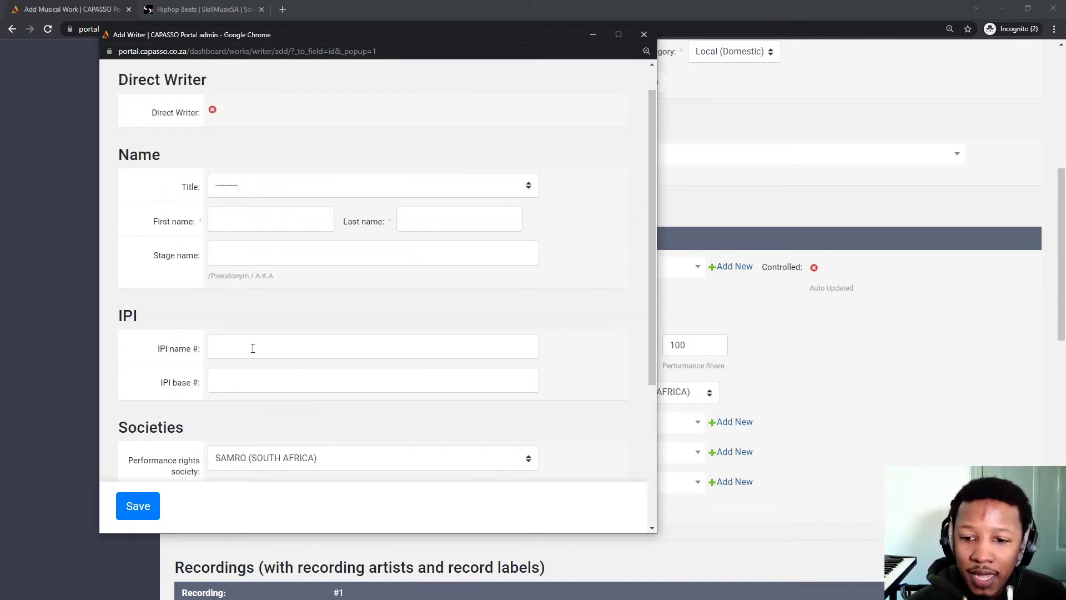
# Enter the writer's IPI base and IPI name numbers and set the title to Mr.
pyautogui.click(267, 385)
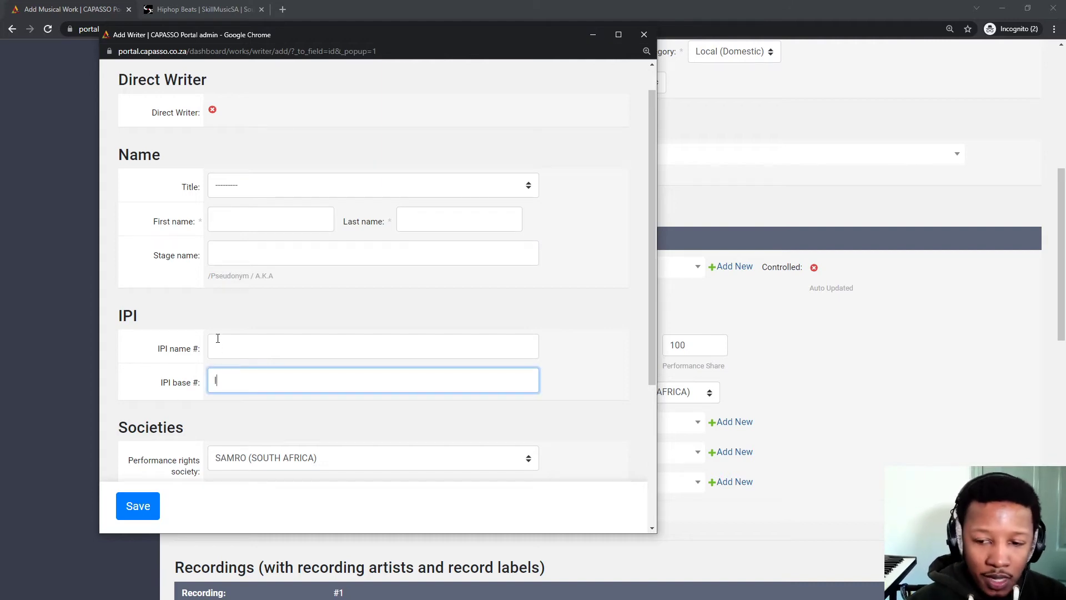
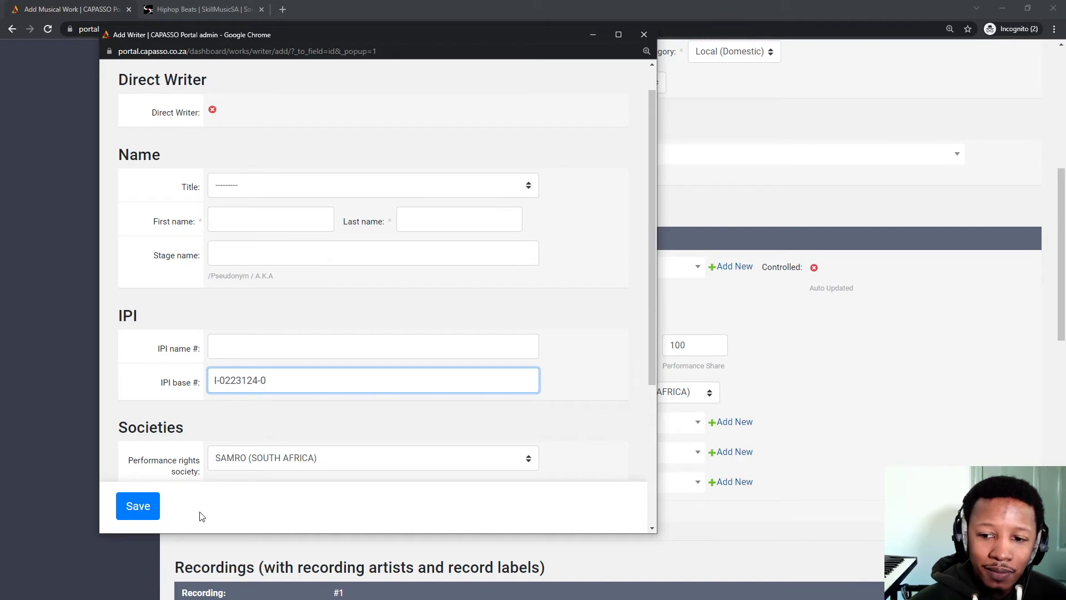
pyautogui.tripleClick(249, 385)
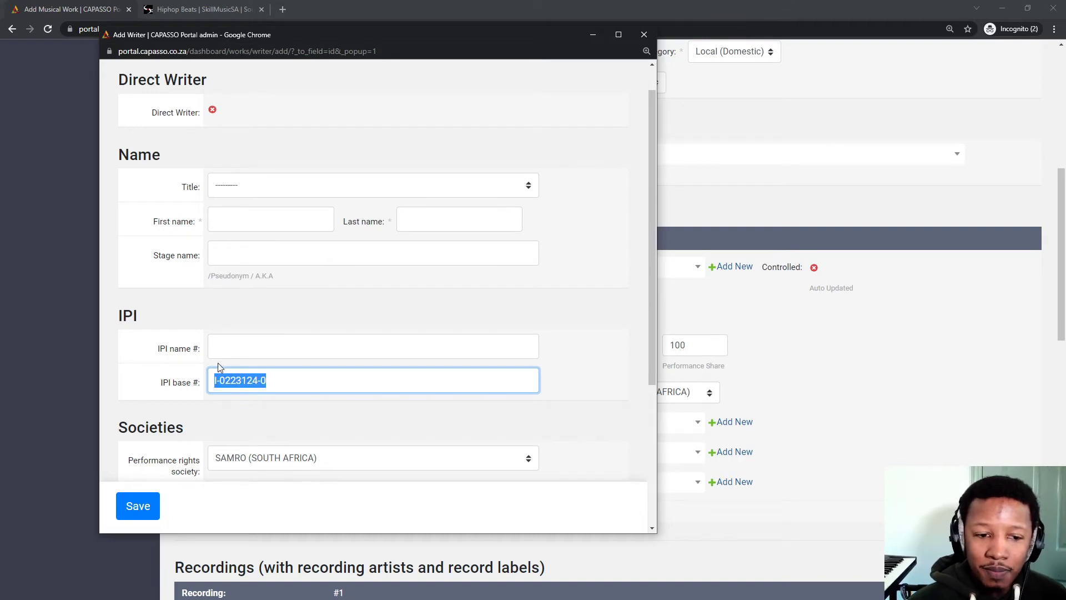
pyautogui.click(274, 350)
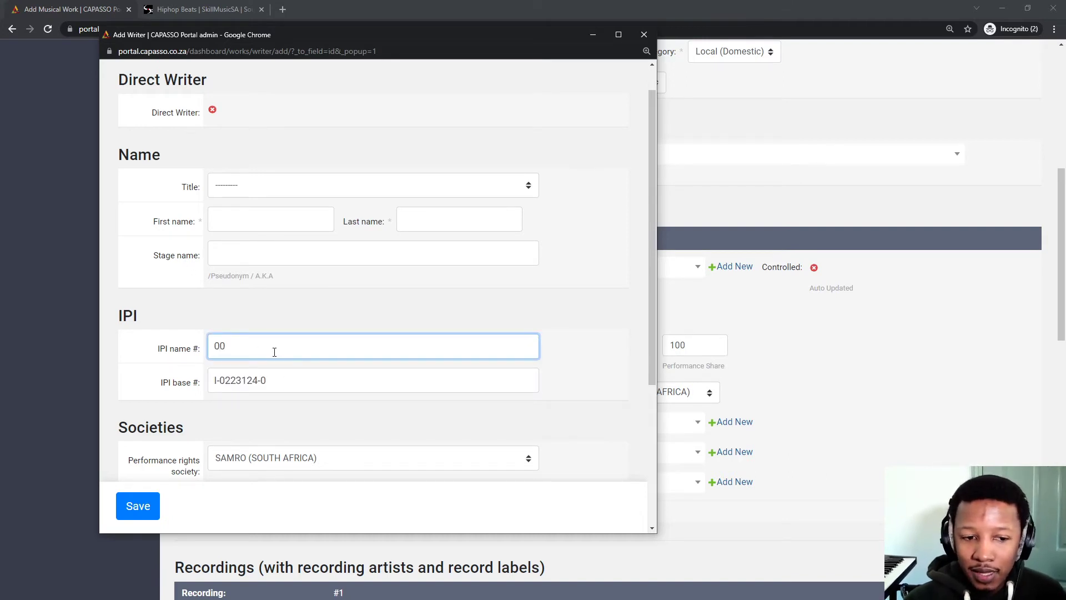
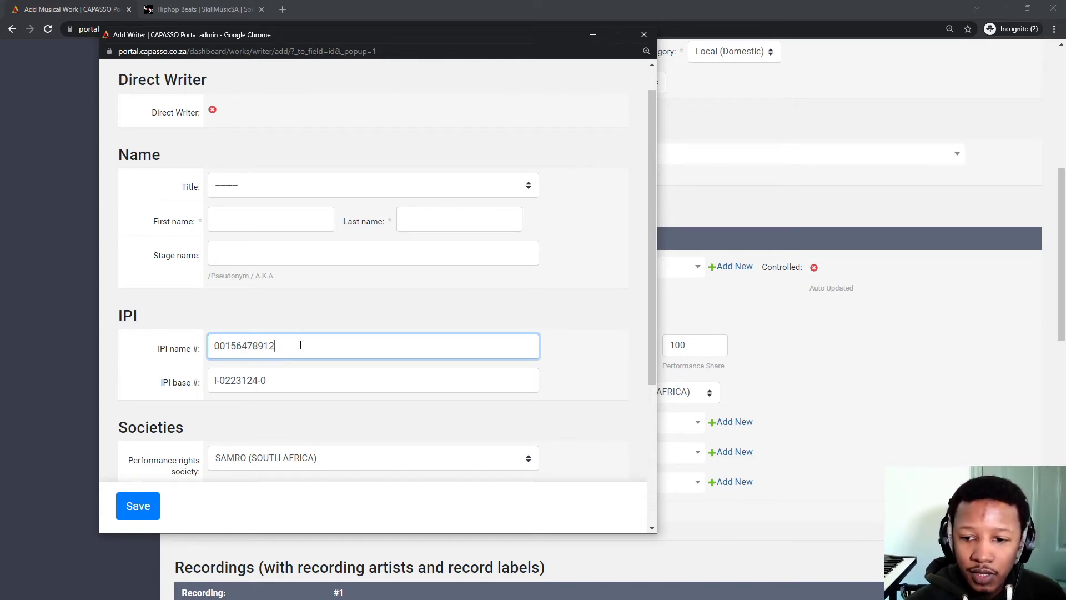
pyautogui.moveTo(300, 345); pyautogui.dragTo(144, 354)
pyautogui.click(253, 259)
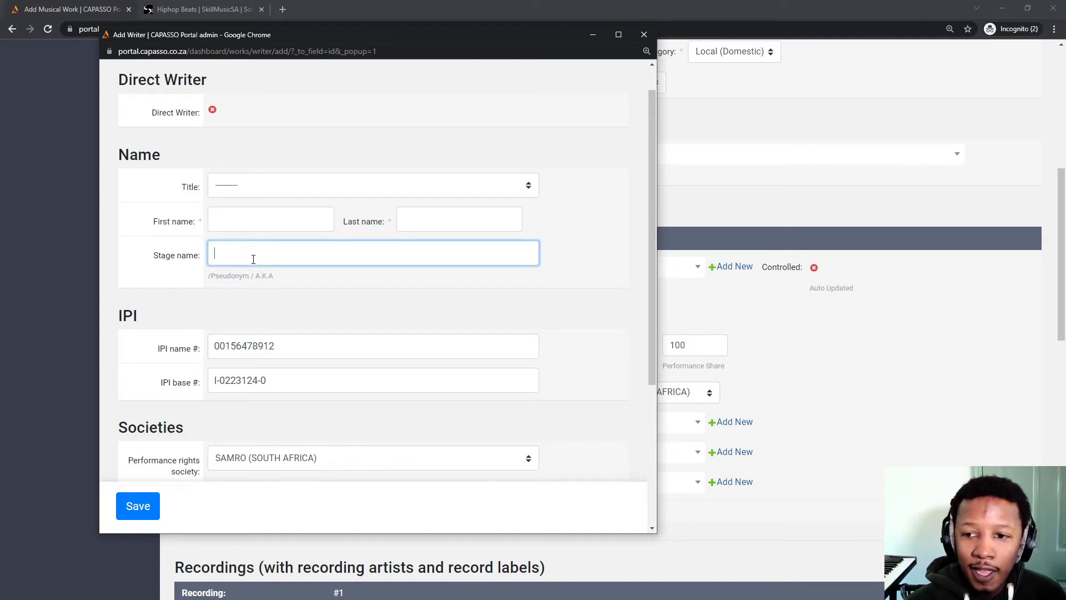
pyautogui.click(250, 195)
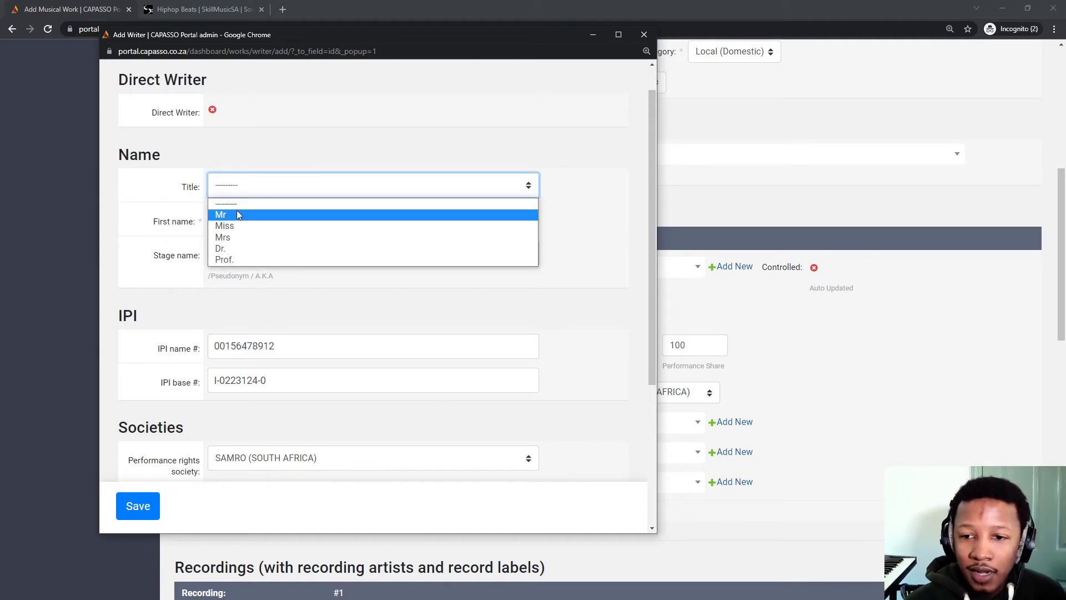
pyautogui.click(238, 212)
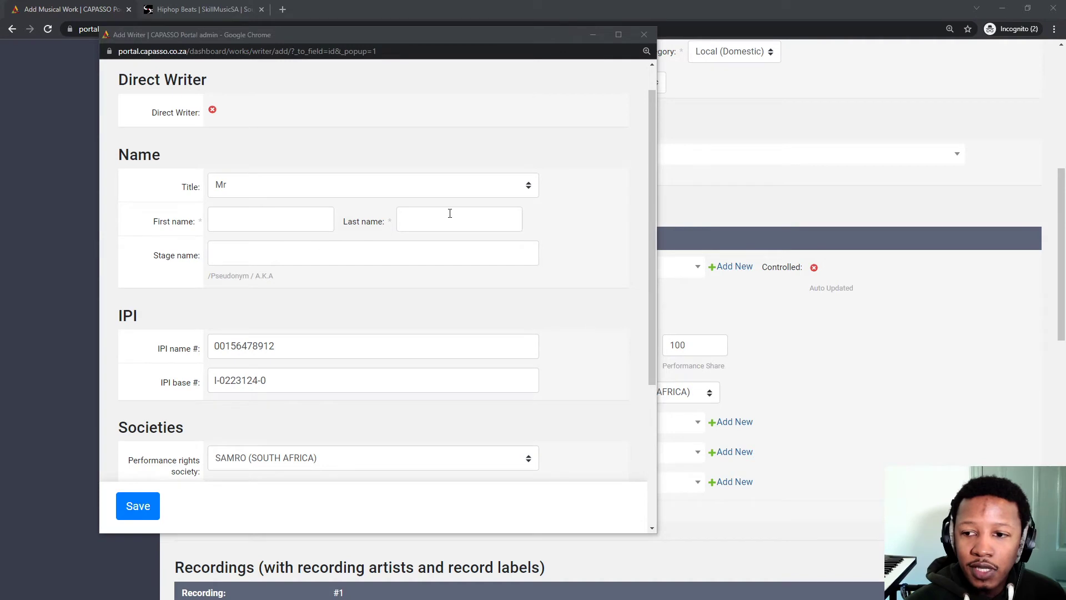
pyautogui.click(217, 255)
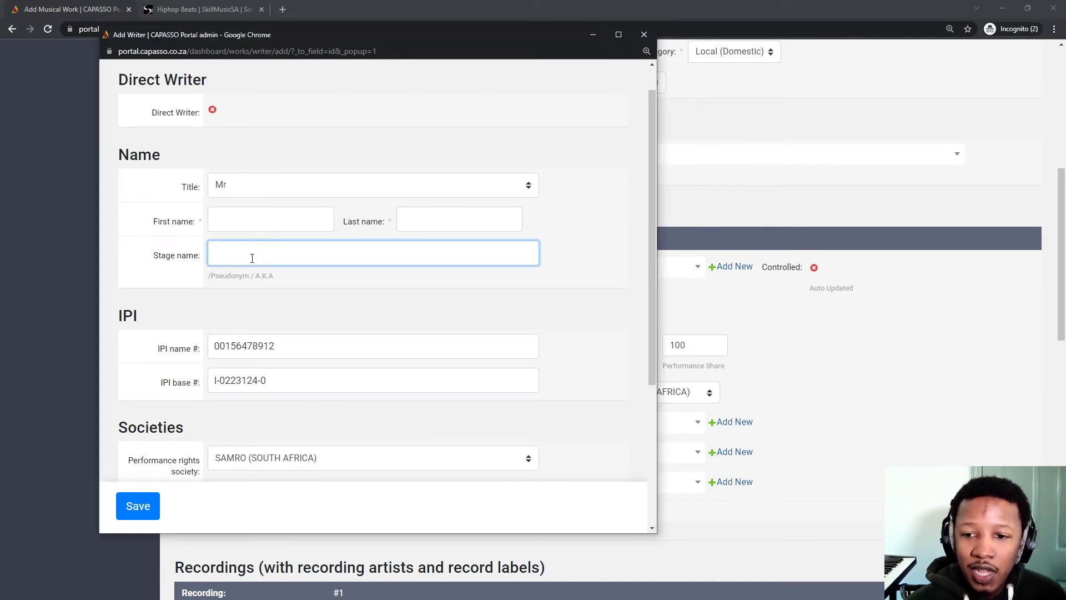
# Keep SAMRO and CAPASSO as the writer's societies, then close the Add Writer form.
pyautogui.scroll(-1, 258, 371)
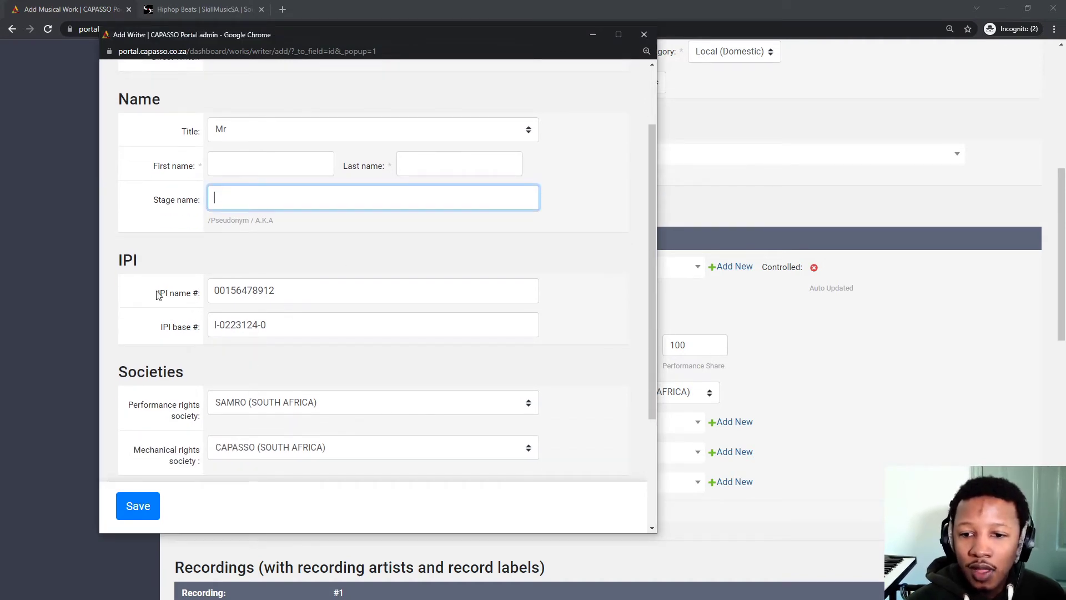
pyautogui.click(292, 298)
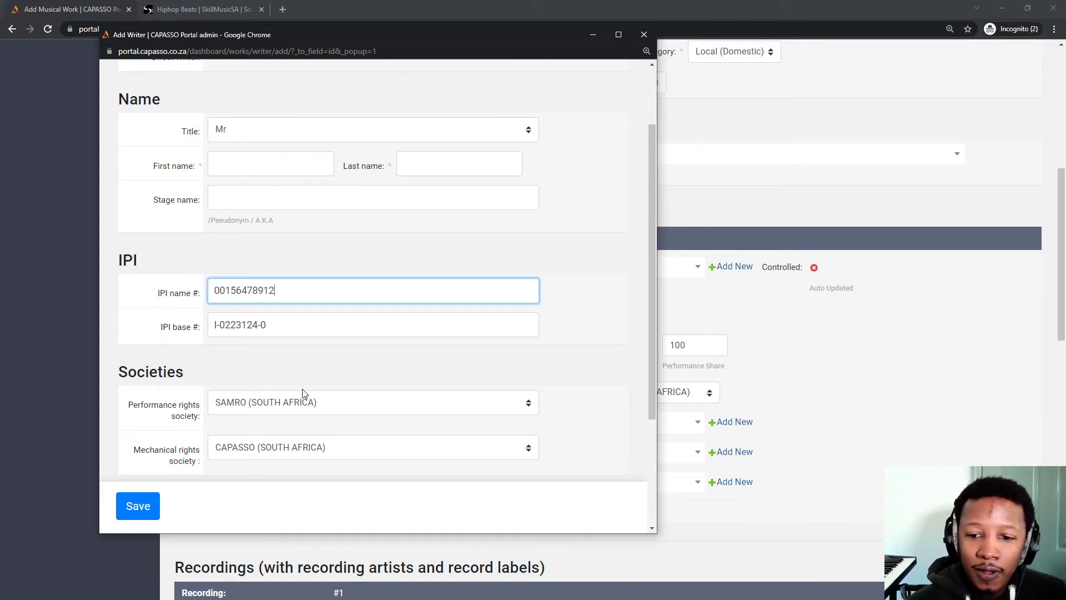
pyautogui.scroll(-2, 281, 395)
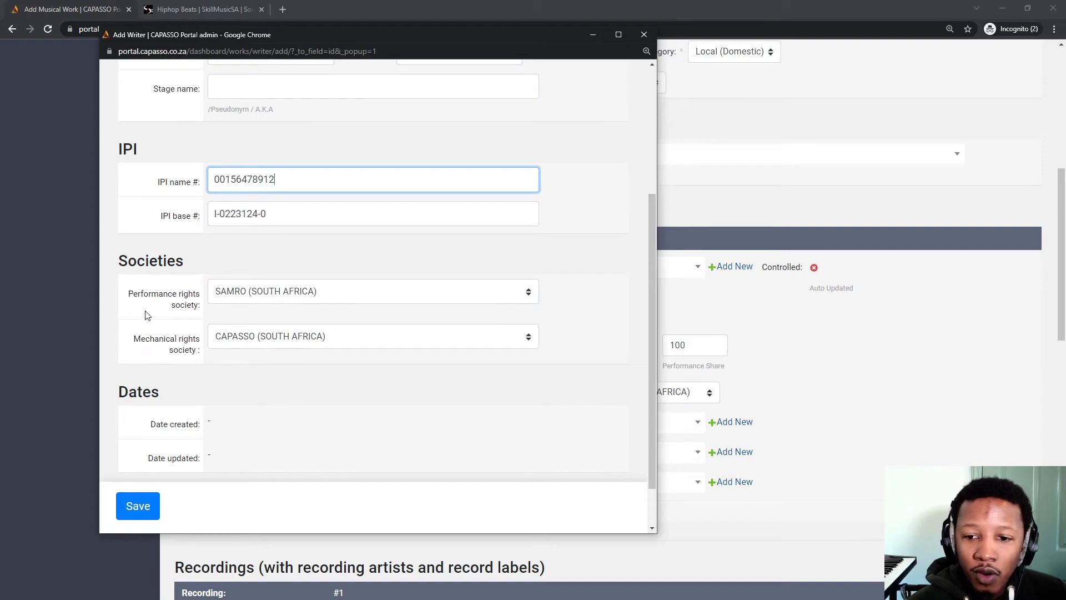
pyautogui.click(290, 301)
pyautogui.click(290, 301)
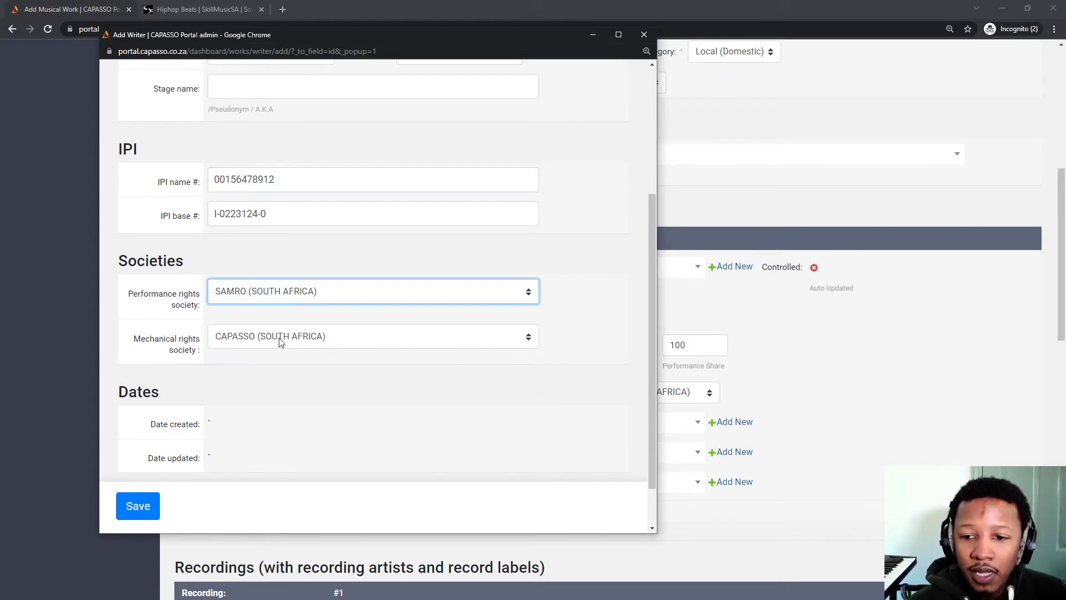
pyautogui.click(281, 342)
pyautogui.click(280, 341)
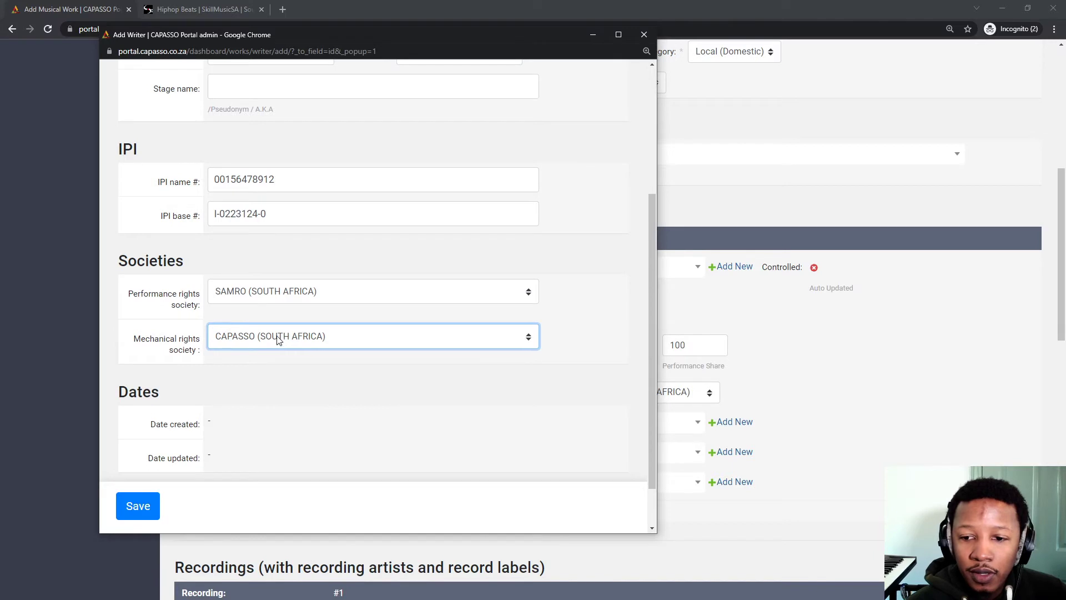
pyautogui.click(279, 341)
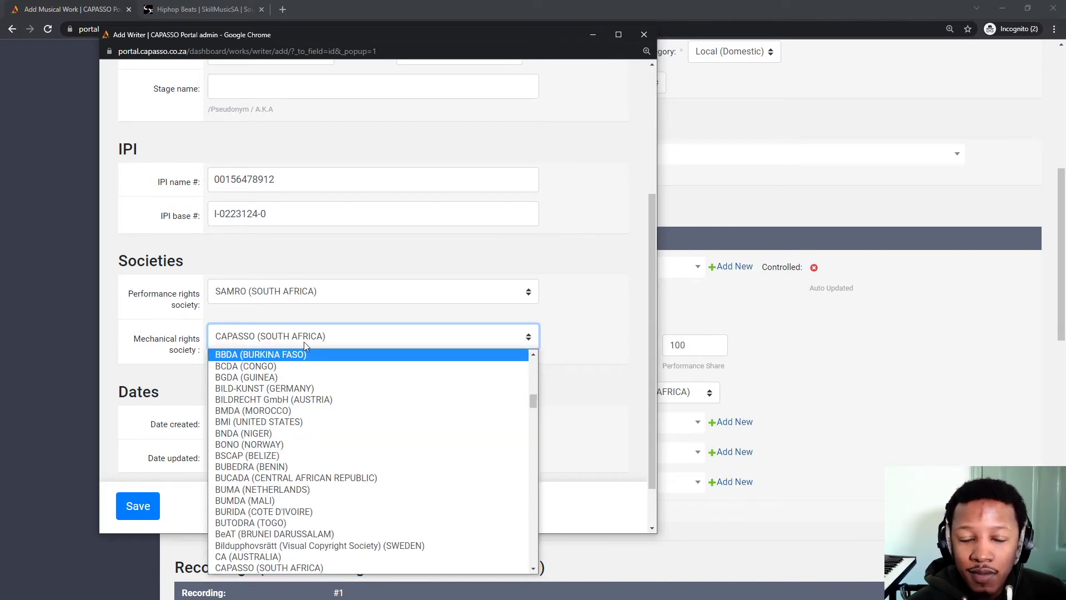
pyautogui.click(590, 309)
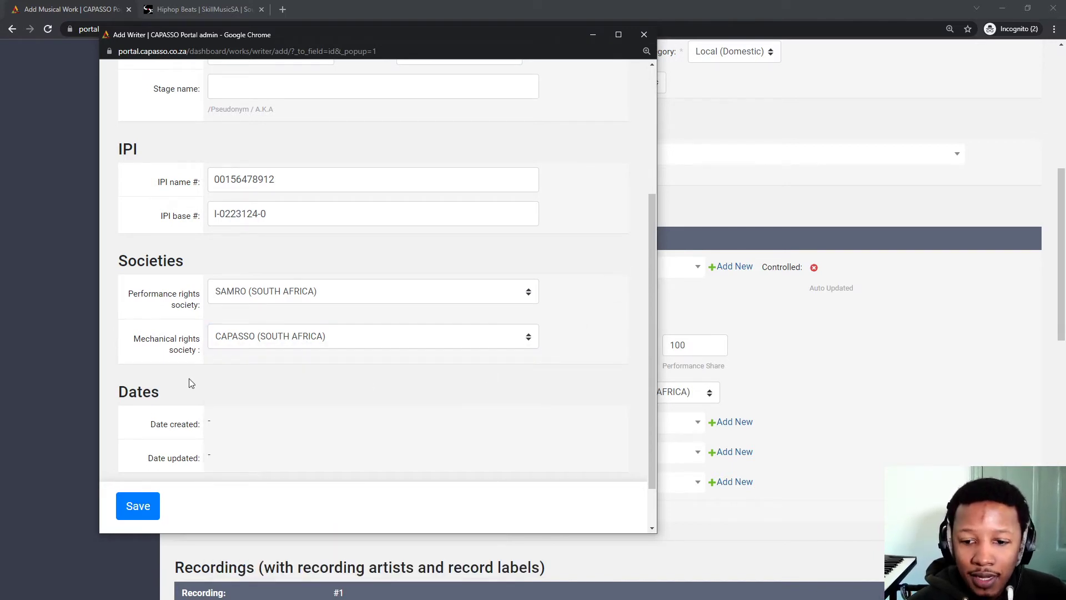
pyautogui.scroll(4, 190, 383)
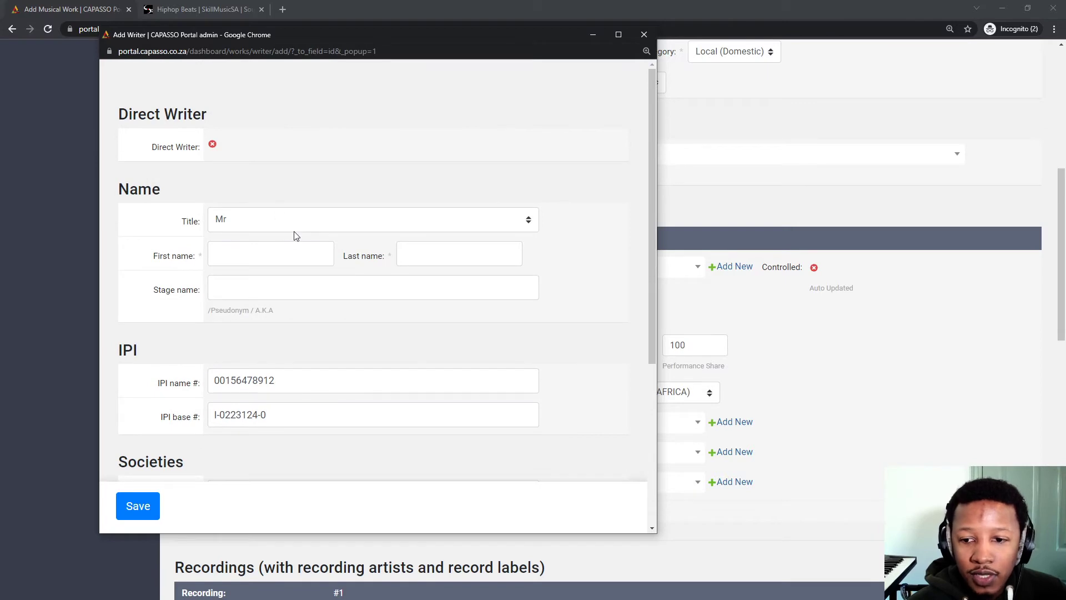
pyautogui.scroll(-4, 295, 236)
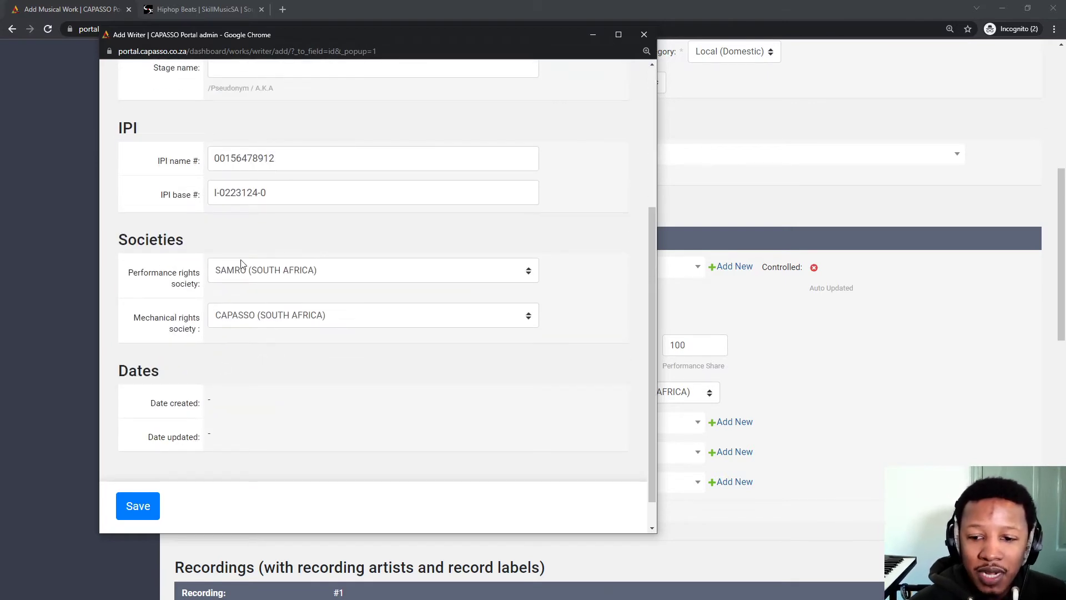
pyautogui.scroll(-1, 230, 397)
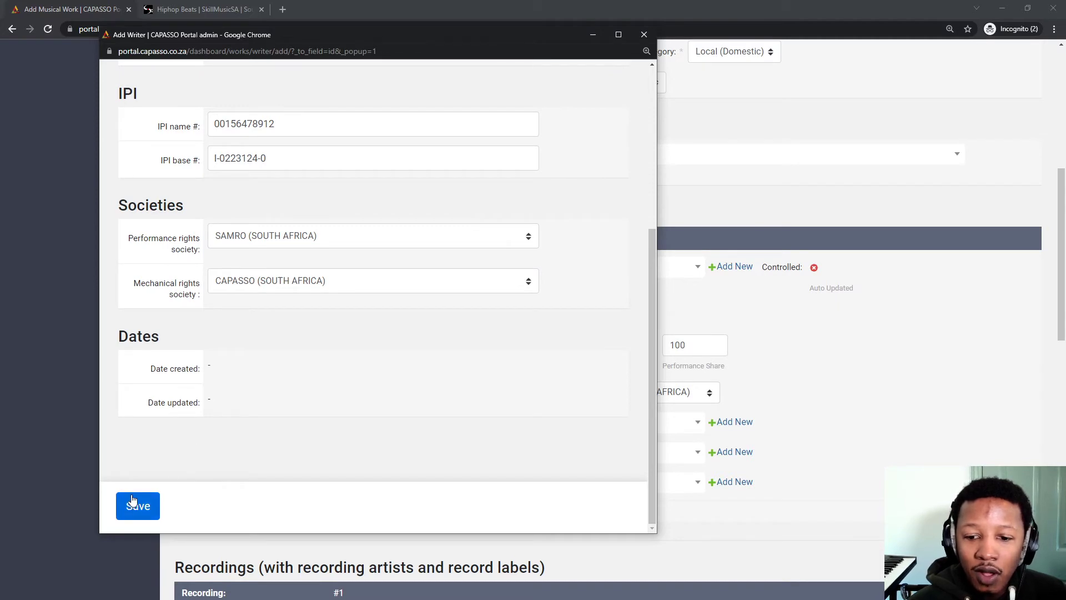
pyautogui.click(644, 34)
# Add a second direct writer as Composer (C) with 50 shares.
pyautogui.scroll(-1, 349, 388)
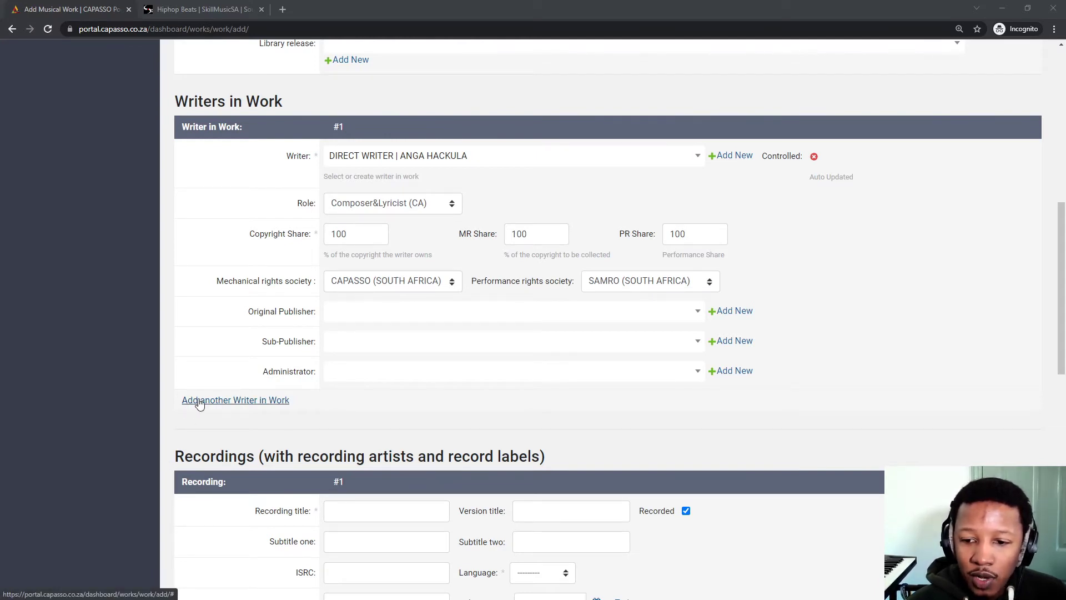
pyautogui.click(199, 402)
pyautogui.scroll(-2, 464, 404)
pyautogui.click(351, 332)
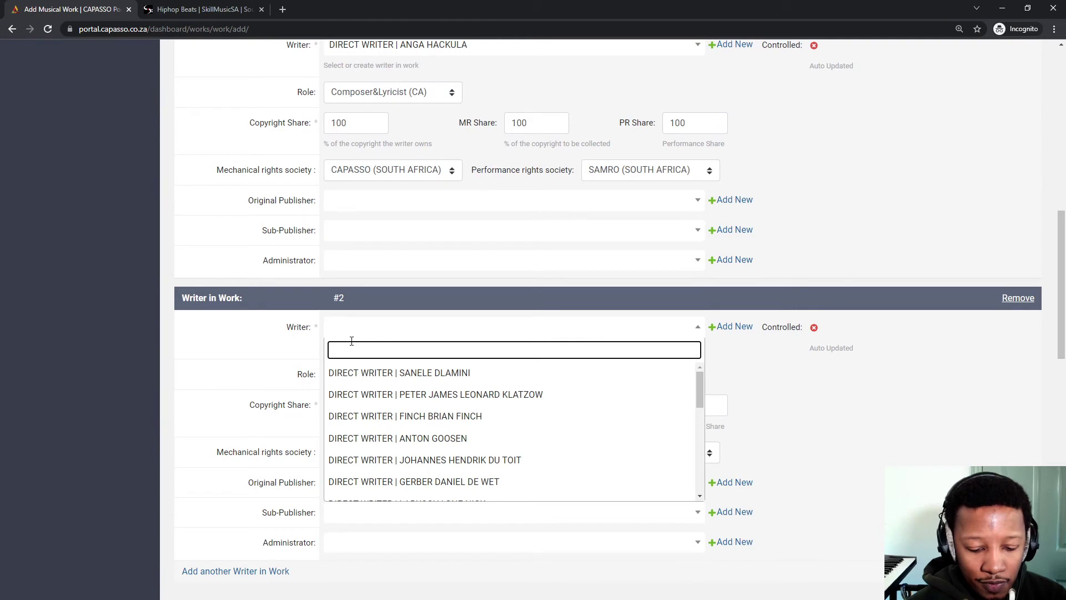
pyautogui.write('adria')
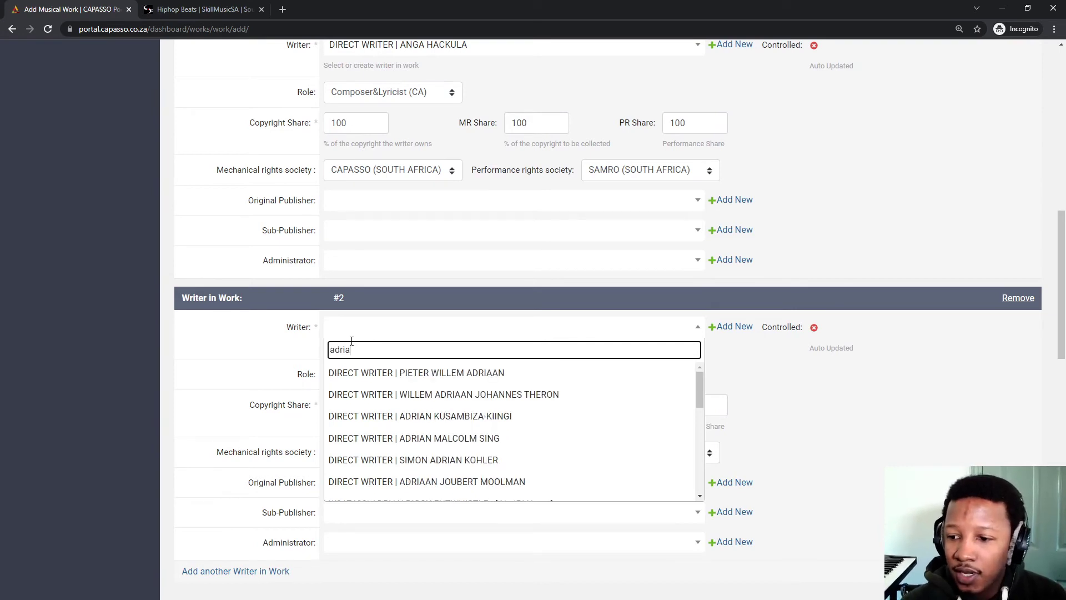
pyautogui.click(425, 416)
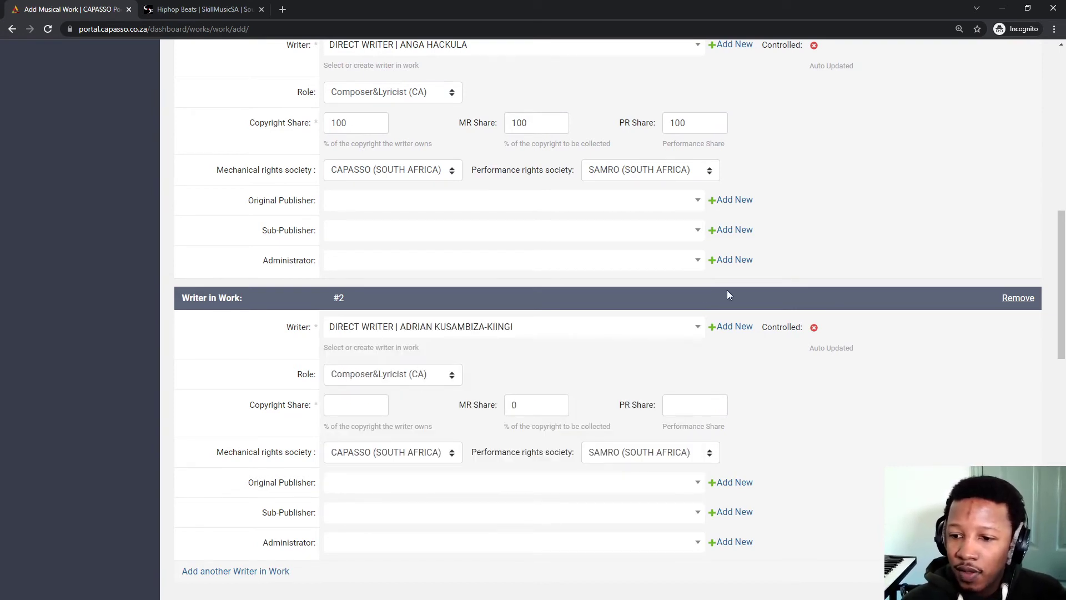
pyautogui.click(395, 379)
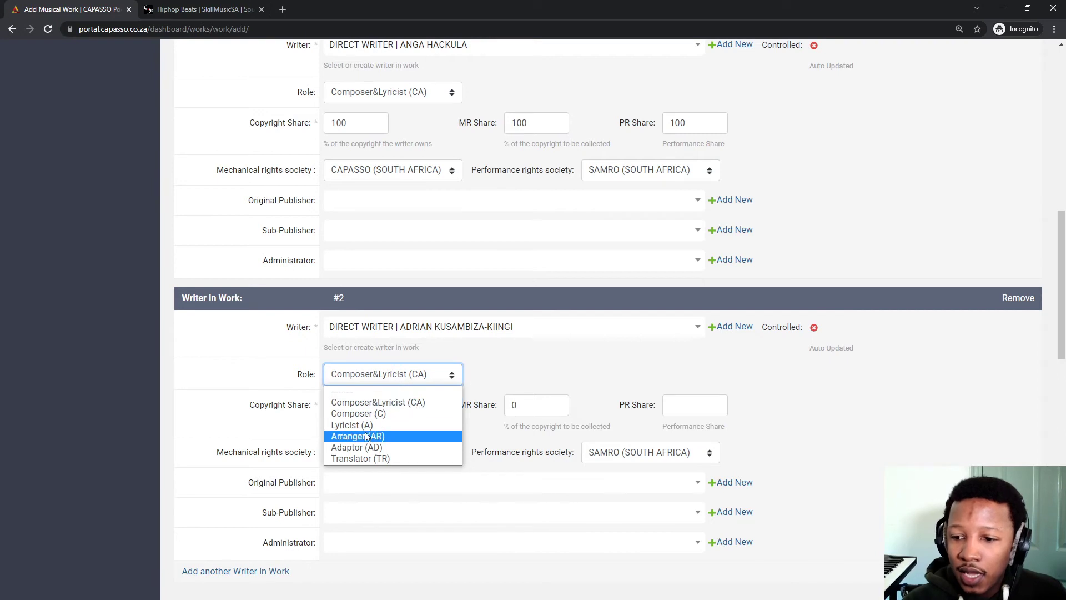
pyautogui.click(367, 414)
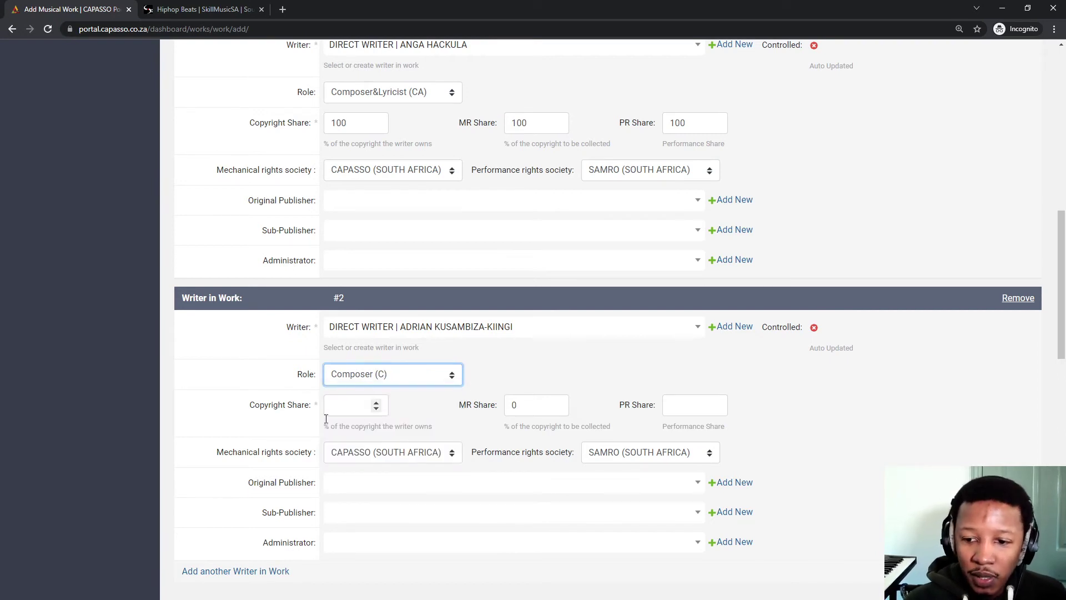
pyautogui.click(340, 406)
pyautogui.write('50')
pyautogui.press('Tab')
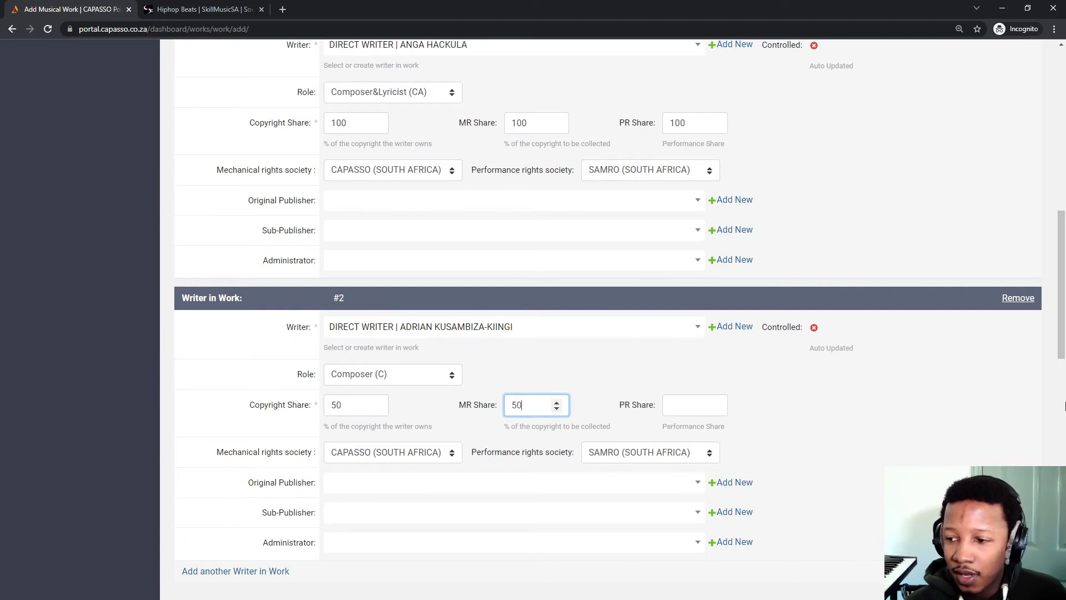
pyautogui.click(687, 407)
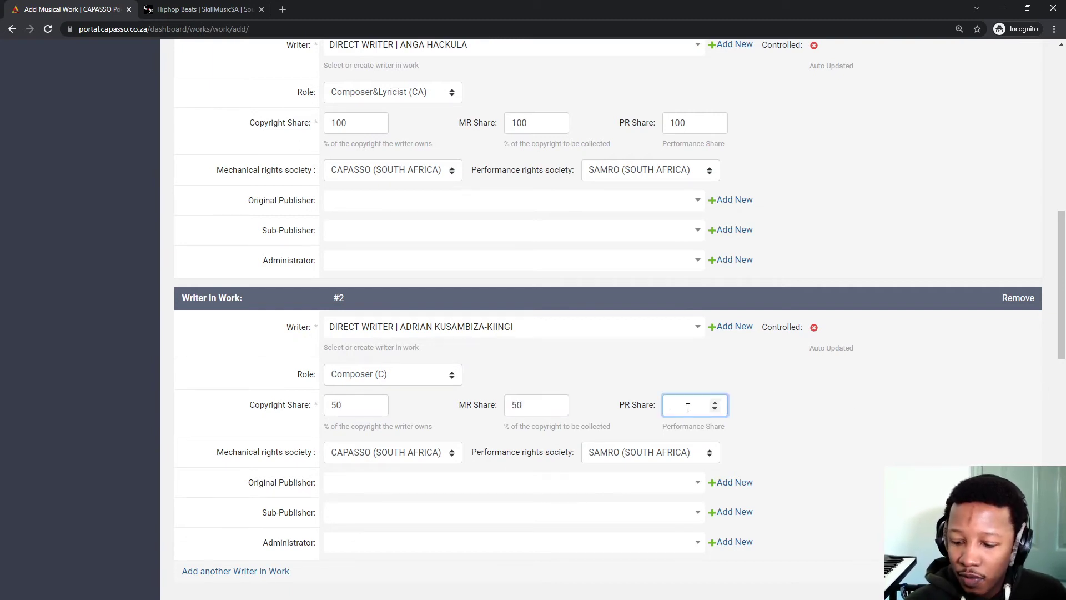
pyautogui.write('50')
pyautogui.click(752, 433)
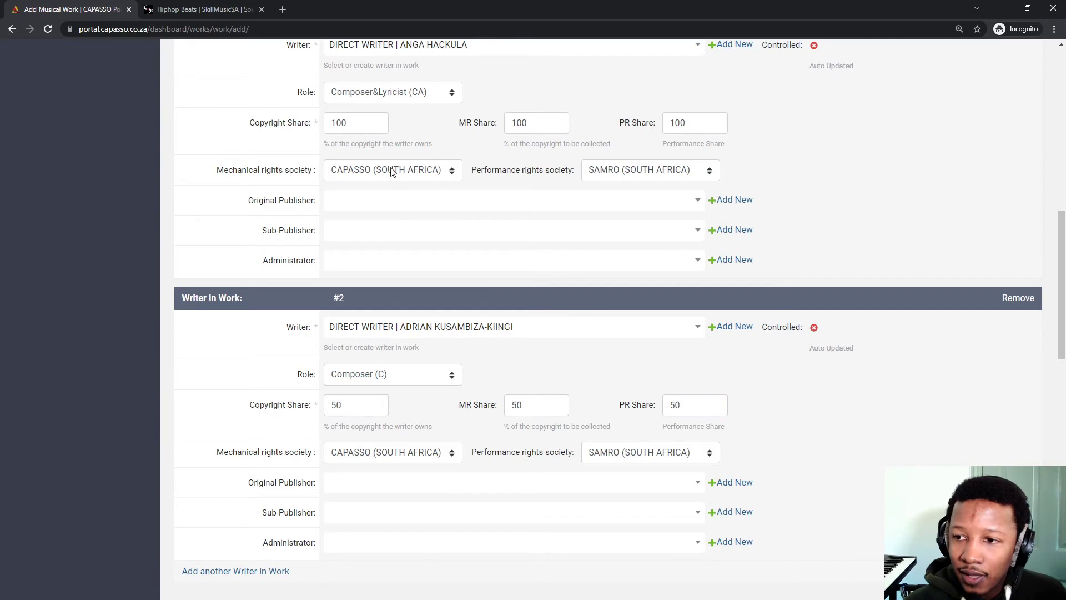
# Reduce writer #1's copyright, MR and PR shares to 50 each.
pyautogui.doubleClick(368, 124)
pyautogui.write('50')
pyautogui.press('Tab')
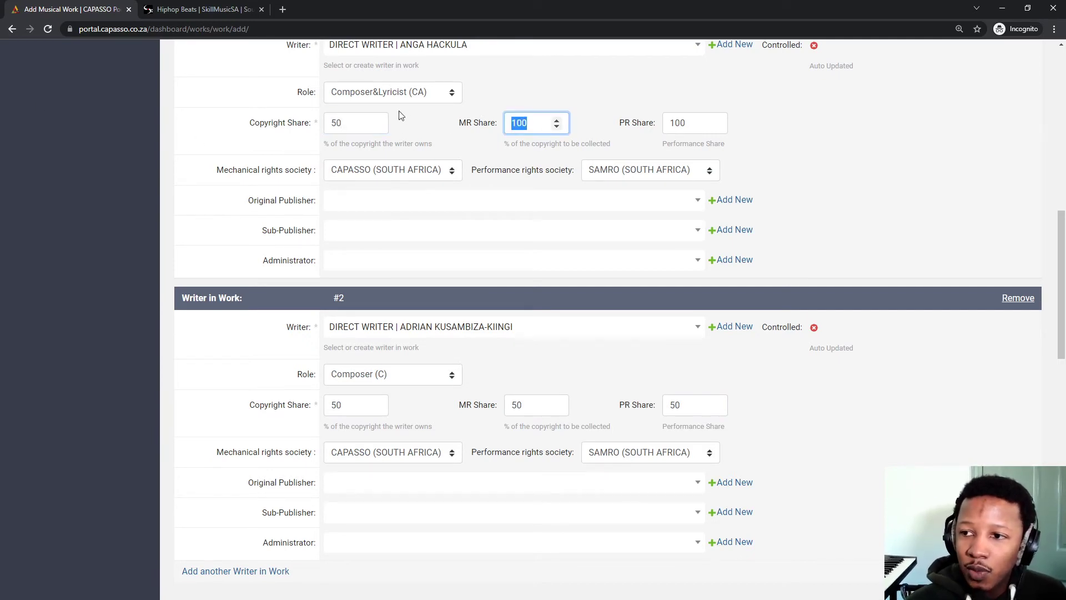
pyautogui.write('50')
pyautogui.press('Tab')
pyautogui.write('50')
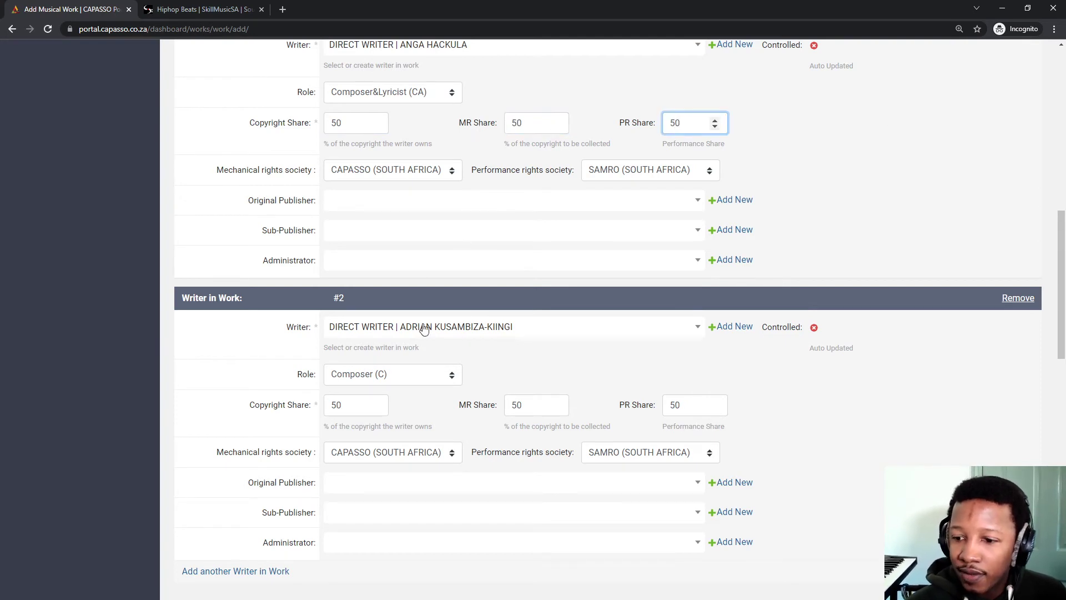
pyautogui.scroll(-1, 356, 405)
pyautogui.click(340, 429)
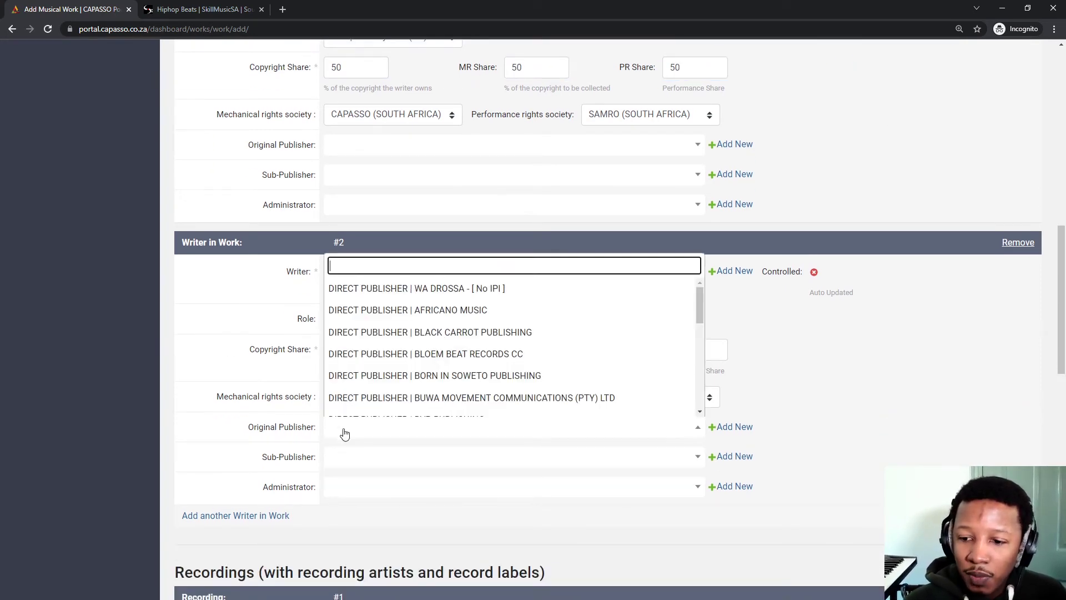
# Remove Writer in Work #2 from the work.
pyautogui.click(917, 386)
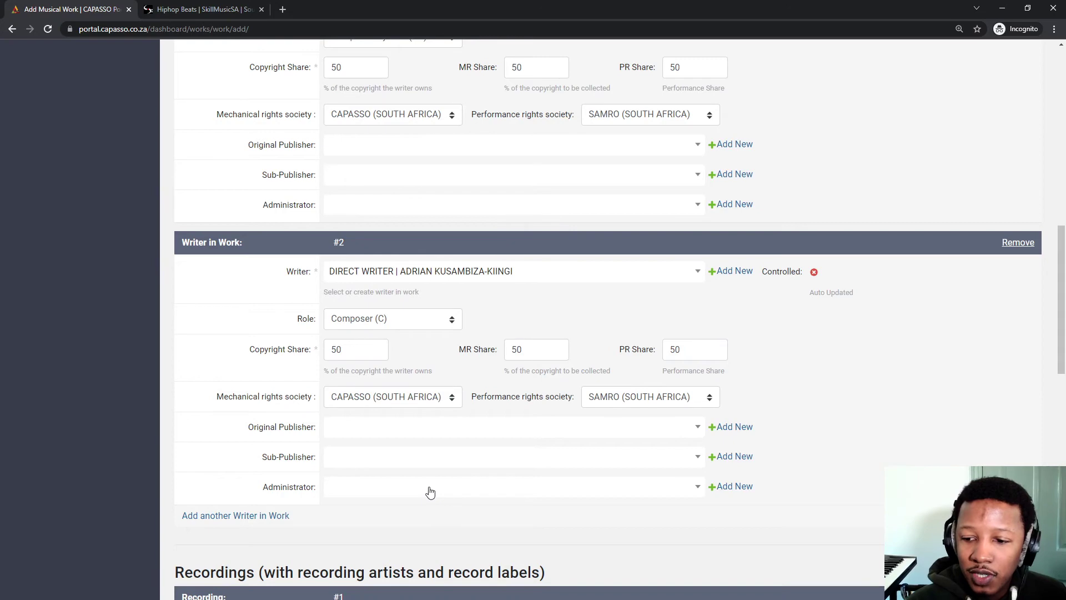
pyautogui.scroll(2, 407, 410)
pyautogui.scroll(-2, 363, 399)
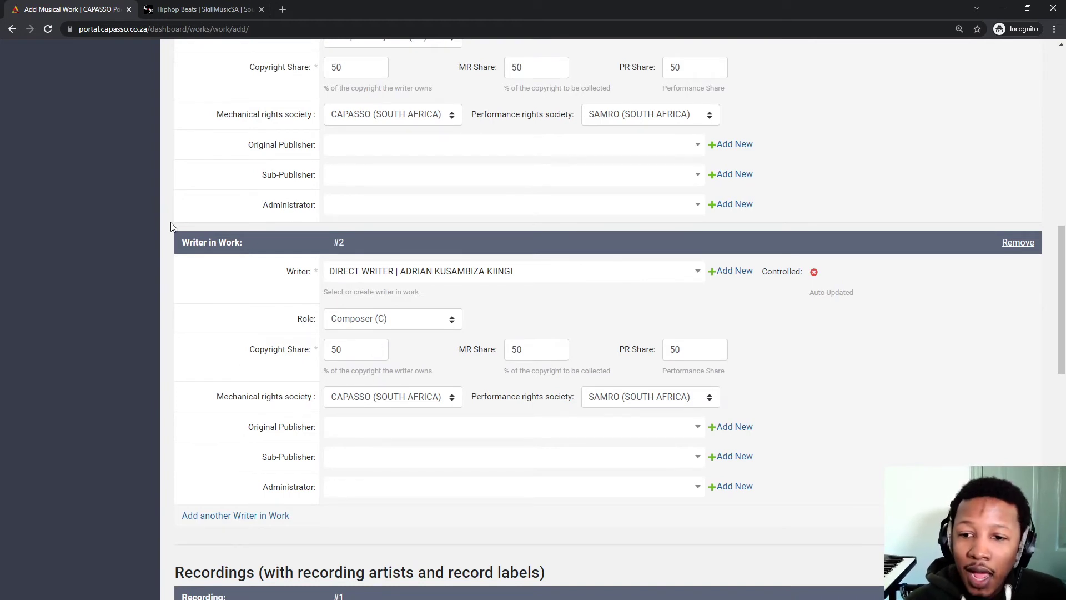
pyautogui.click(1018, 244)
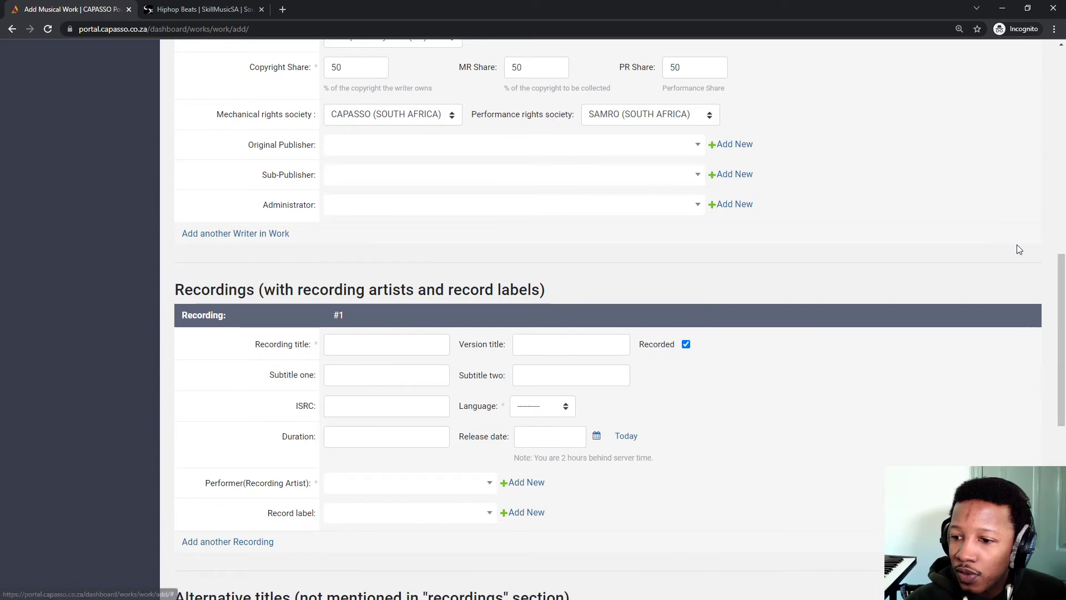
pyautogui.scroll(4, 333, 356)
# Set writer #1's copyright and MR shares back to 100.
pyautogui.click(298, 297)
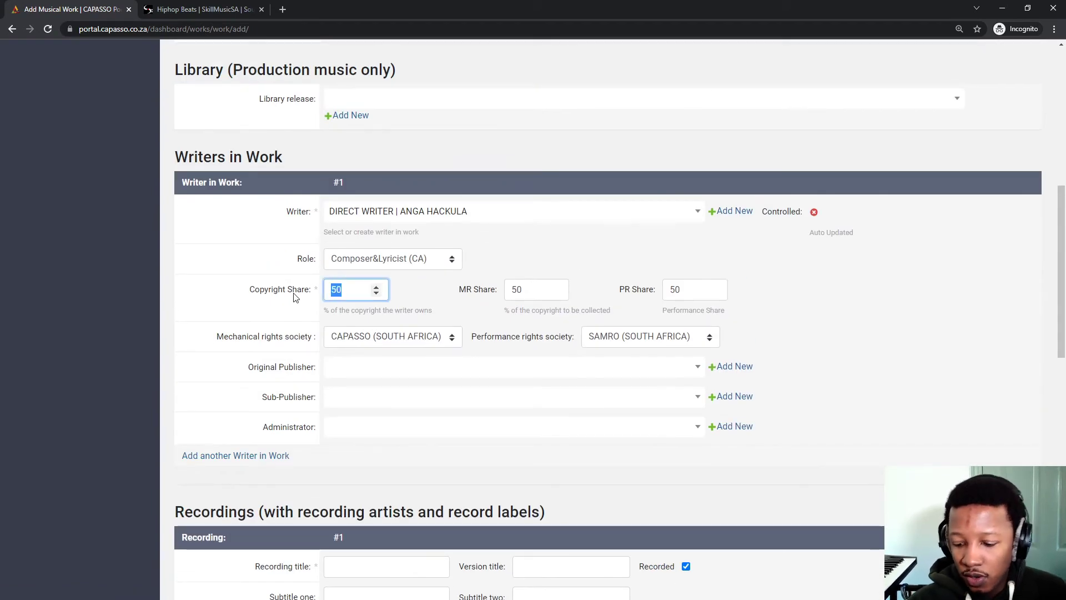
pyautogui.write('100')
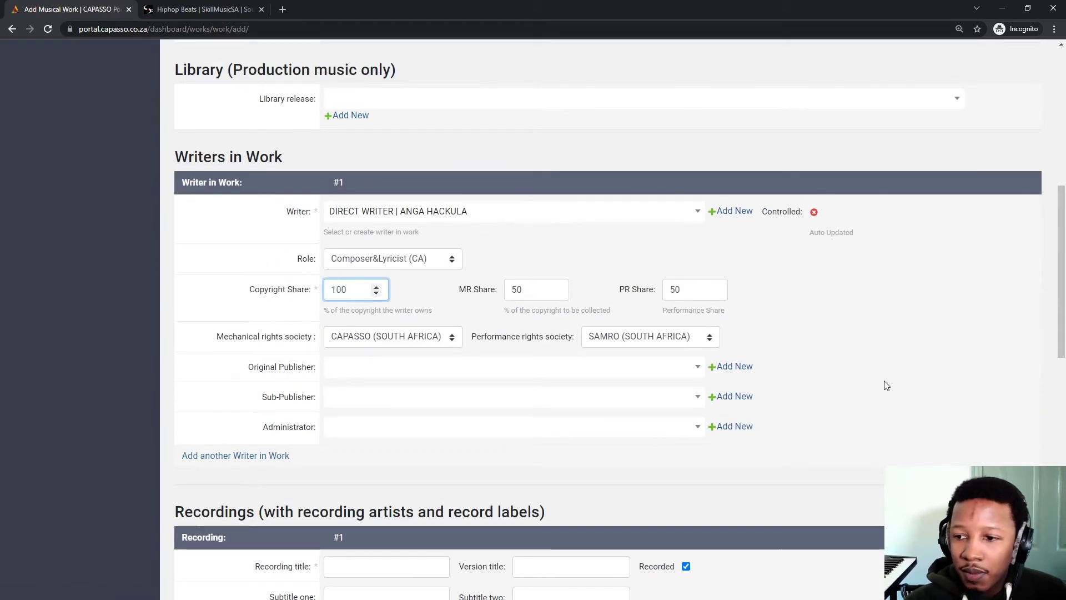
pyautogui.press('Tab')
pyautogui.write('100')
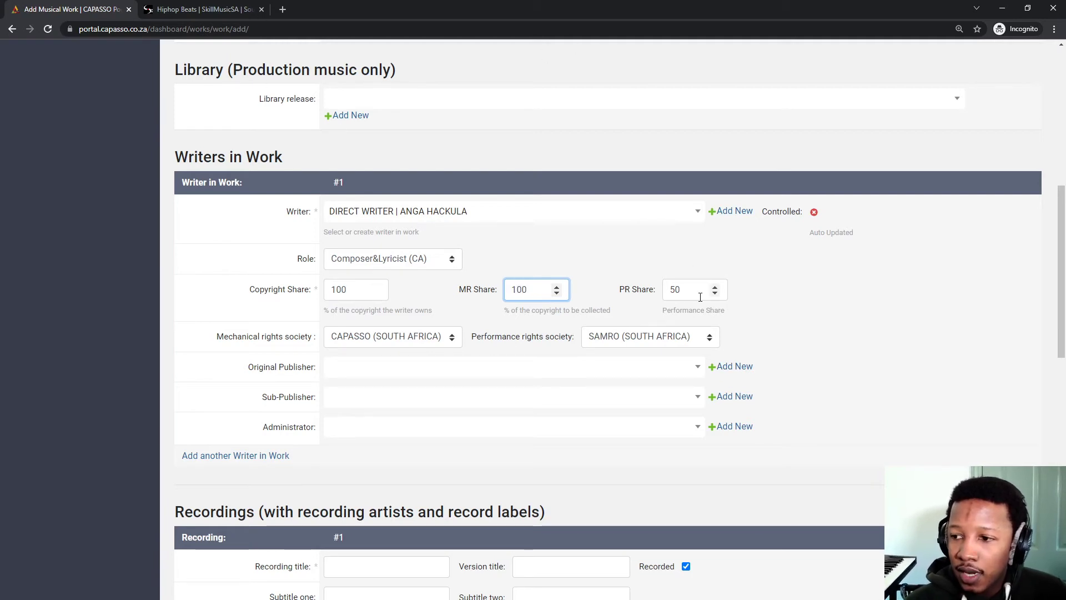
pyautogui.press('Tab')
# Set writer #1's PR share back to 100.
pyautogui.write('100')
pyautogui.click(735, 269)
pyautogui.scroll(-2, 388, 277)
pyautogui.scroll(-2, 388, 277)
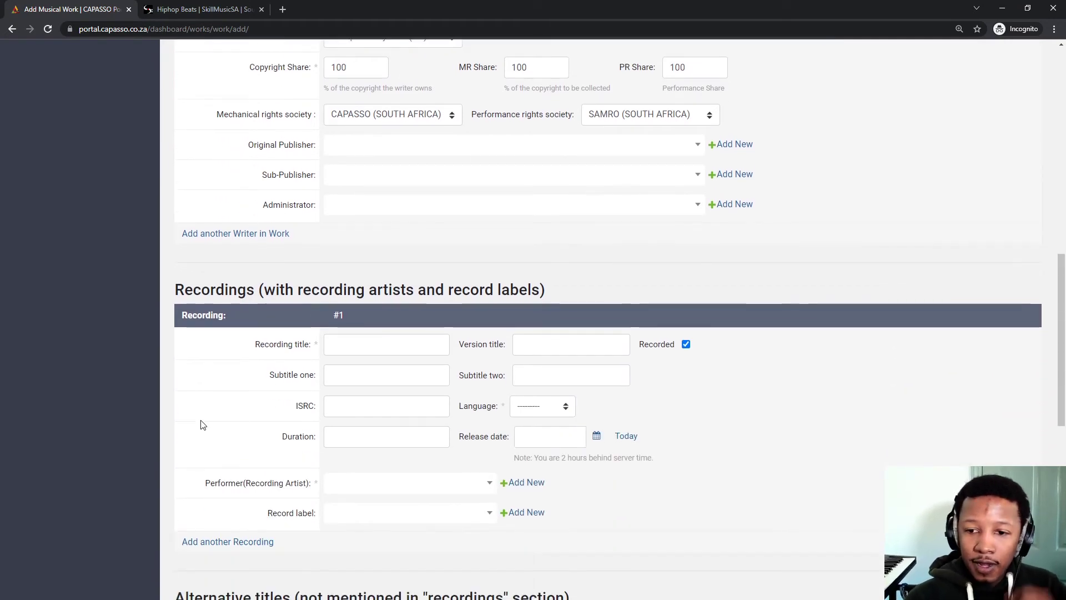
# Title recording #1 'Release Me' and give it ISRC ZAIN42000123.
pyautogui.click(384, 340)
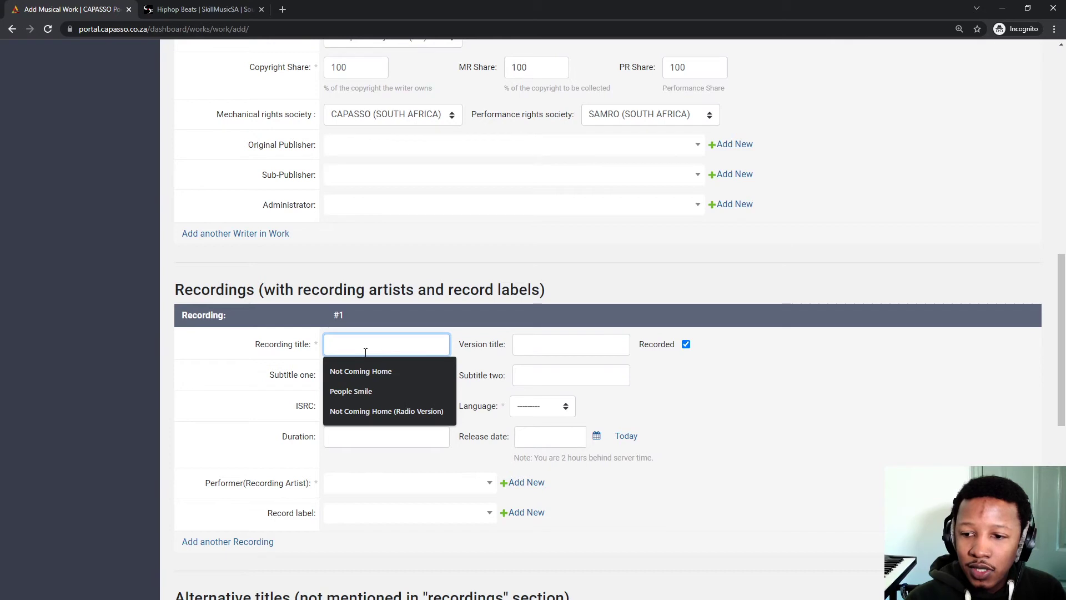
pyautogui.write('Release Me')
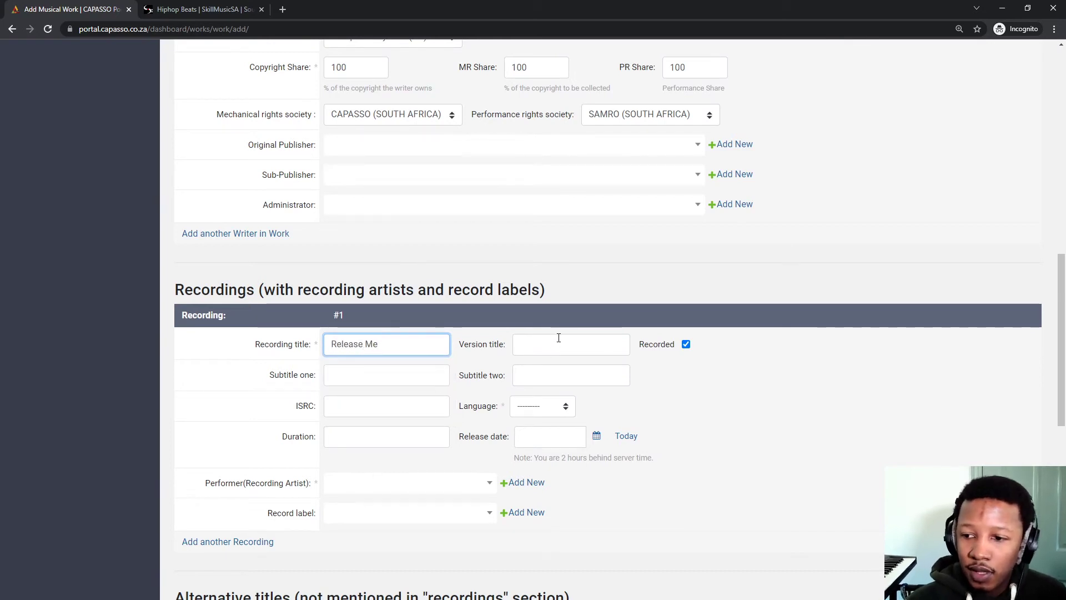
pyautogui.click(558, 339)
pyautogui.click(596, 321)
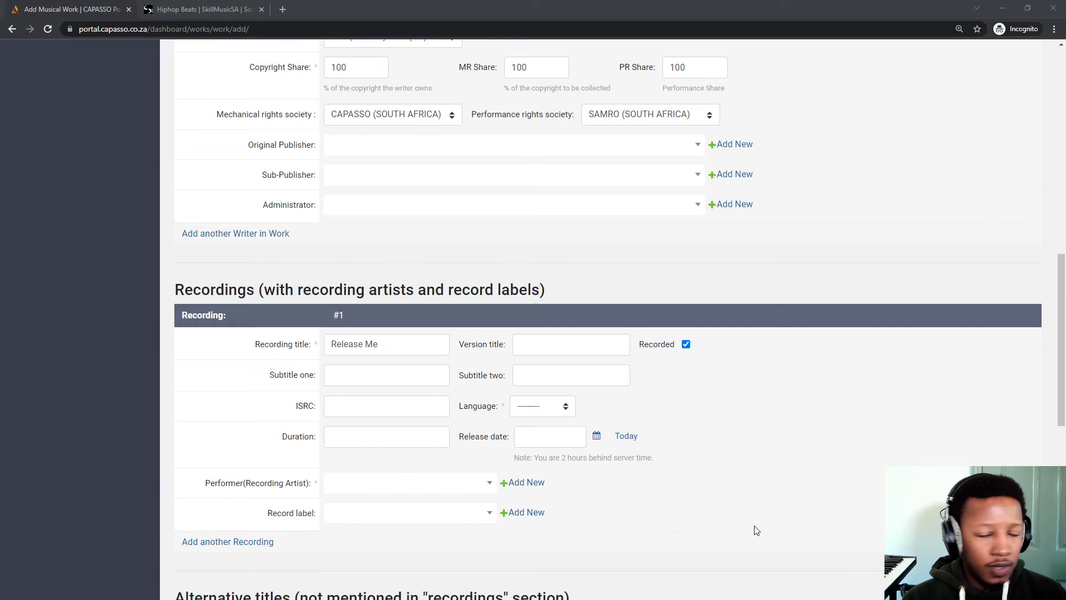
pyautogui.click(354, 416)
pyautogui.click(357, 430)
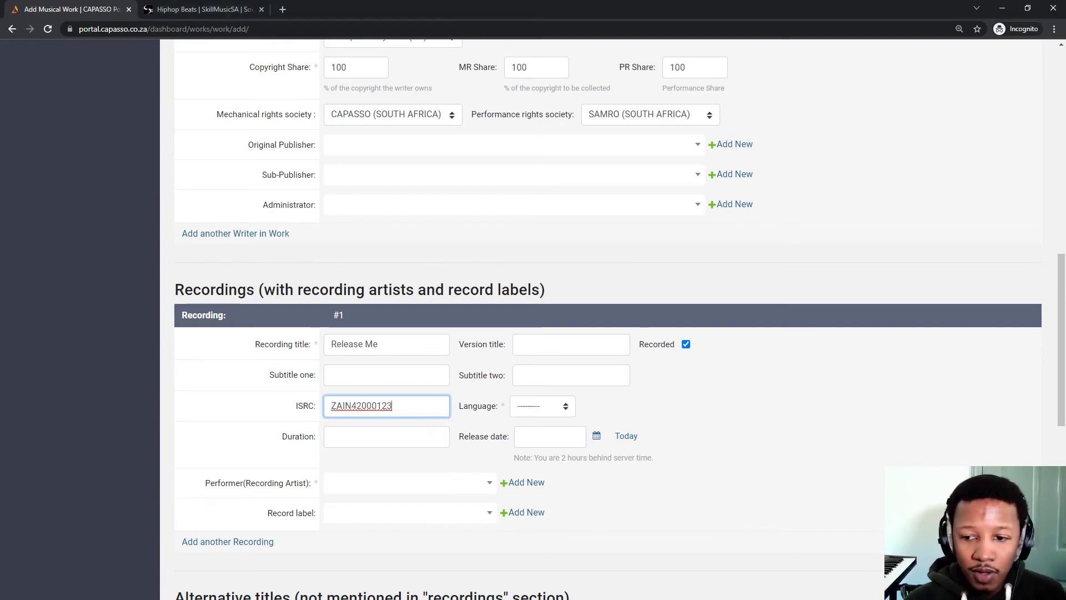
pyautogui.hotkey('alt', 'Tab')
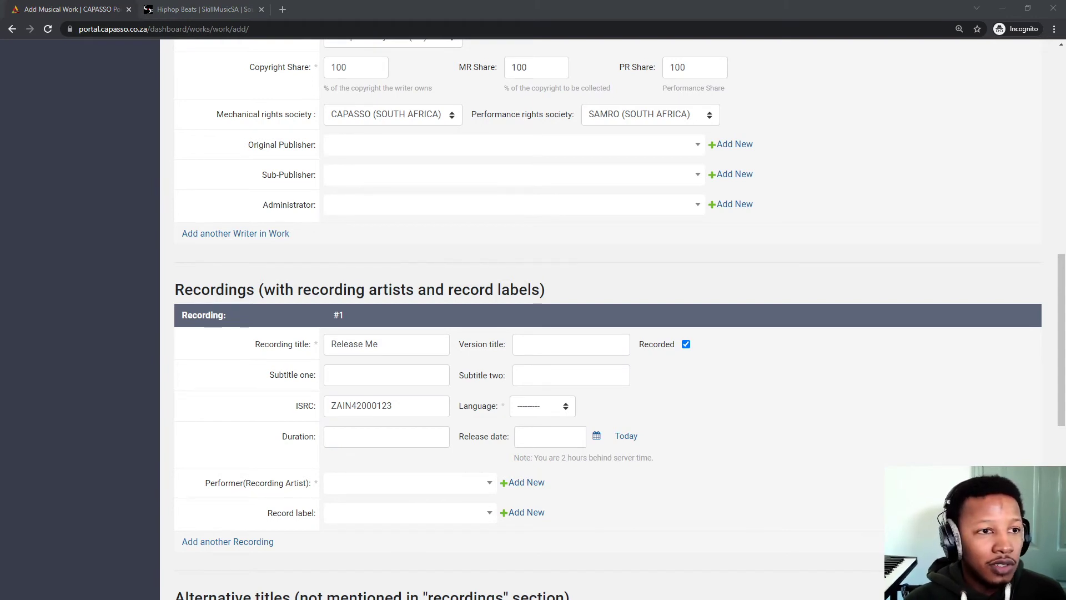
# Set the recording's duration to 02:29, editing the suggested 02:27.
pyautogui.click(340, 436)
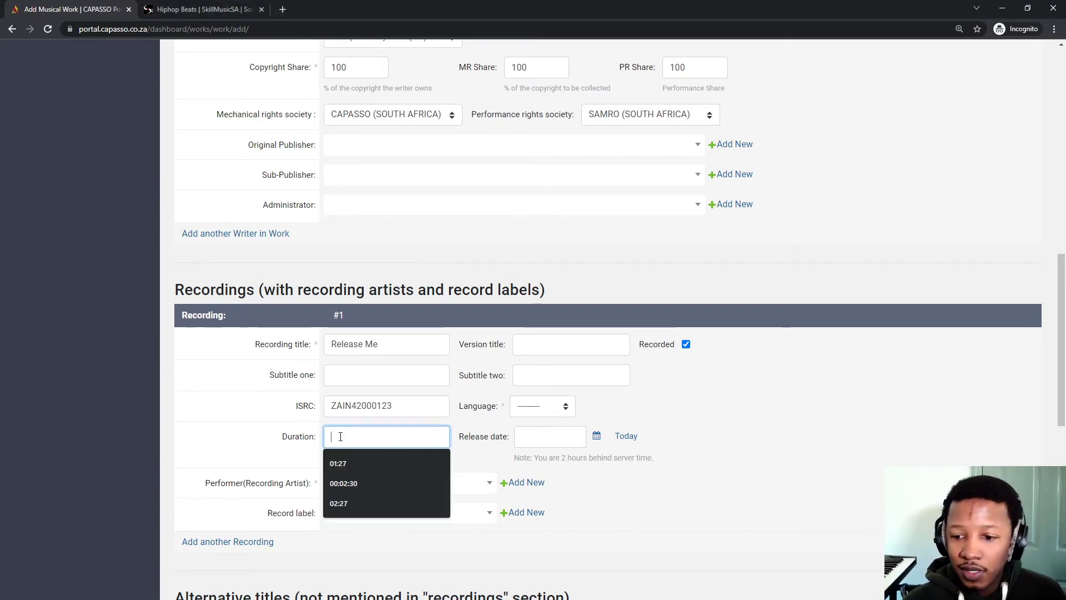
pyautogui.click(344, 503)
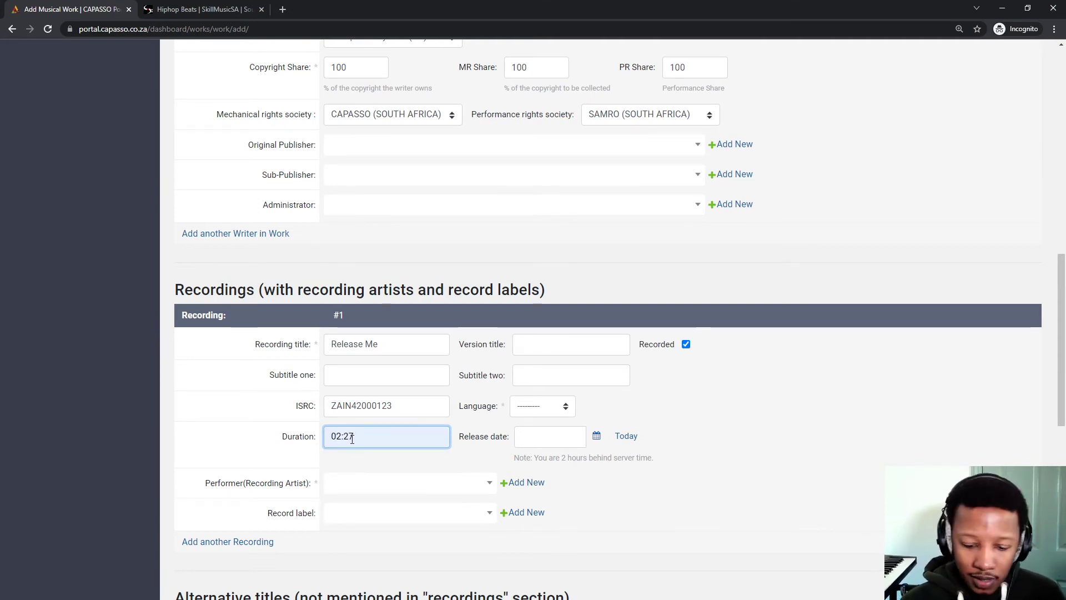
pyautogui.press('BackSpace')
pyautogui.write('9')
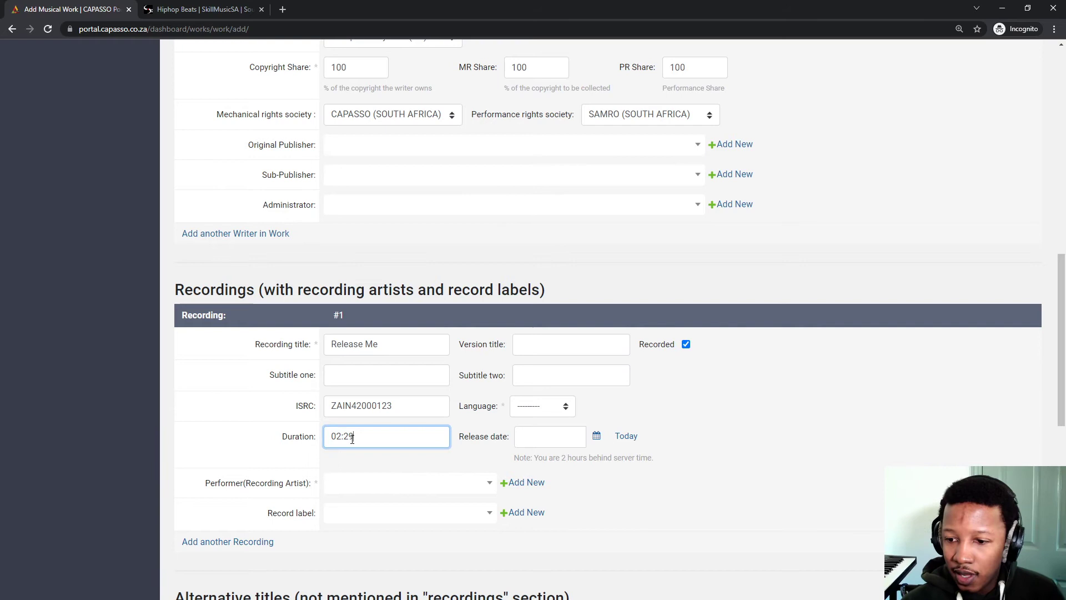
# Pick 4 May 2020 as the release date from the calendar.
pyautogui.click(561, 437)
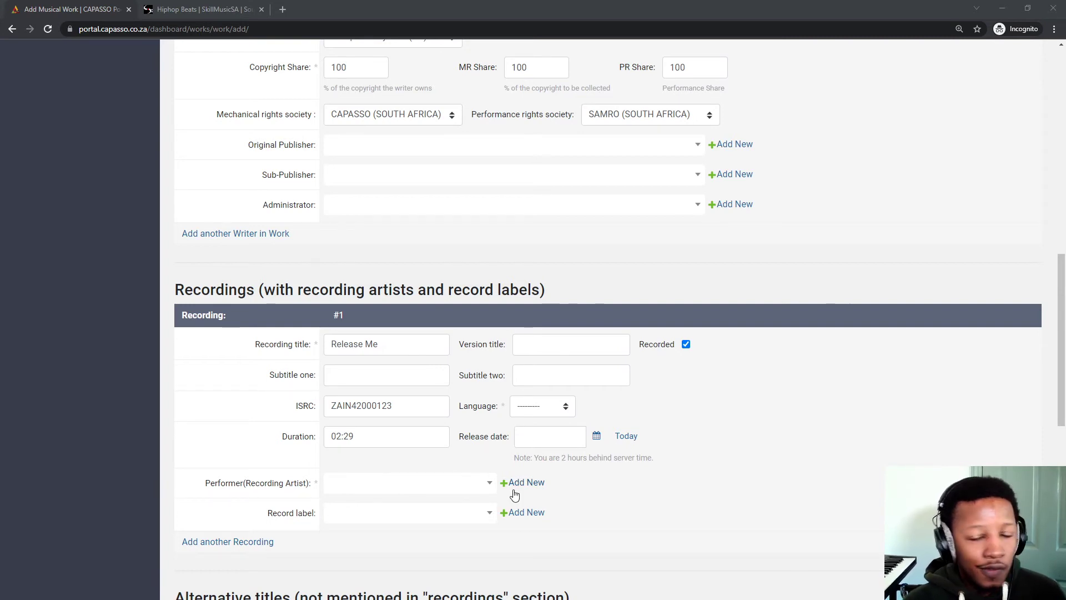
pyautogui.click(596, 436)
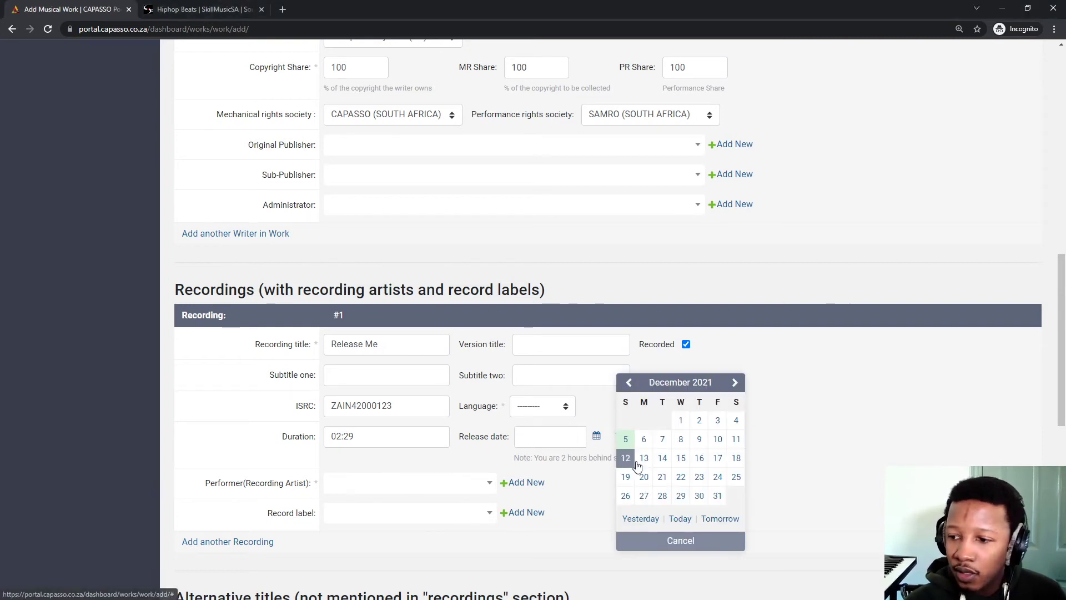
pyautogui.click(629, 385)
pyautogui.click(628, 384)
pyautogui.click(628, 384)
pyautogui.click(629, 384)
pyautogui.click(629, 384)
pyautogui.doubleClick(628, 384)
pyautogui.doubleClick(628, 385)
pyautogui.doubleClick(628, 384)
pyautogui.click(628, 384)
pyautogui.doubleClick(628, 384)
pyautogui.click(629, 384)
pyautogui.doubleClick(628, 385)
pyautogui.doubleClick(628, 384)
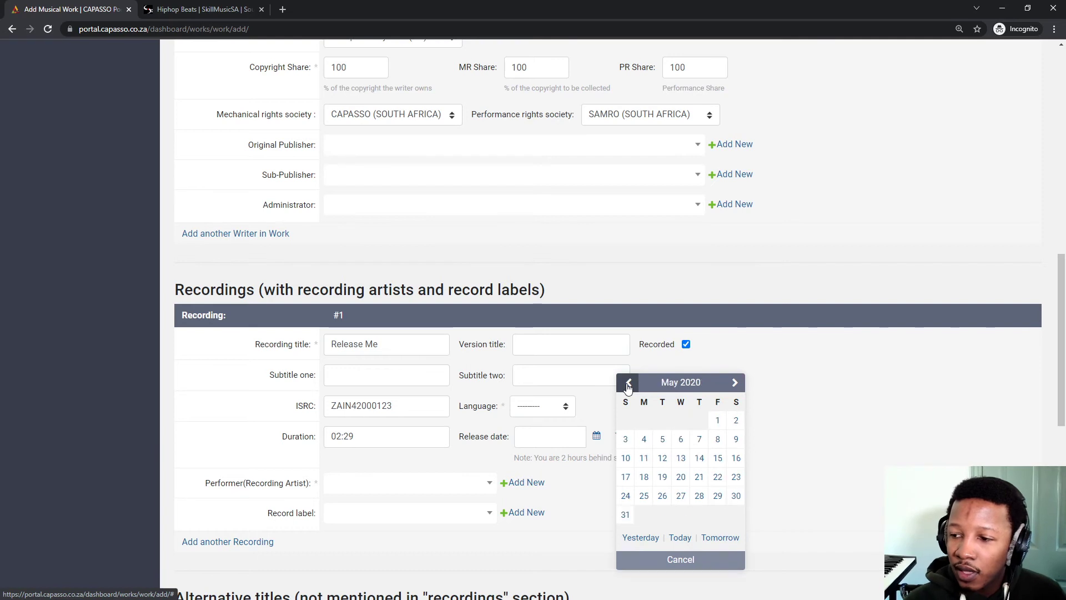
pyautogui.click(643, 442)
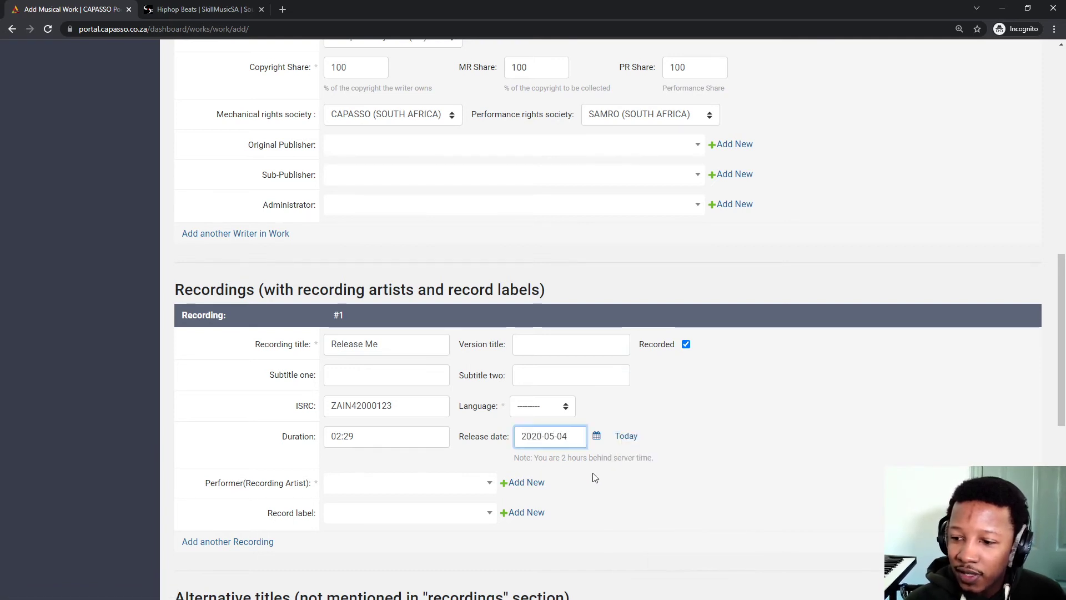
pyautogui.click(408, 484)
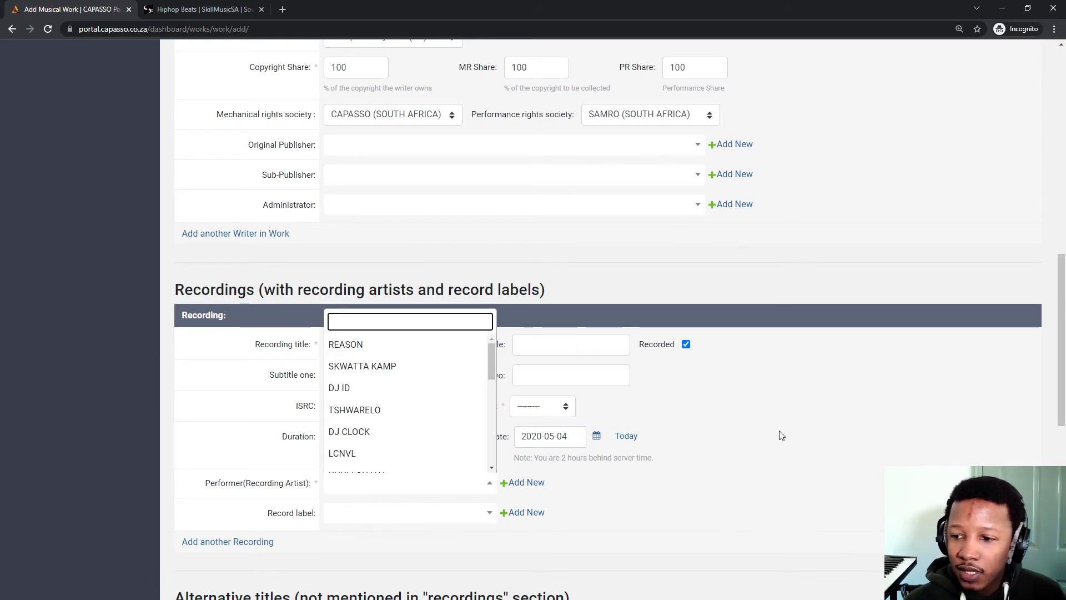
# Set the recording language to English.
pyautogui.click(663, 398)
pyautogui.click(423, 372)
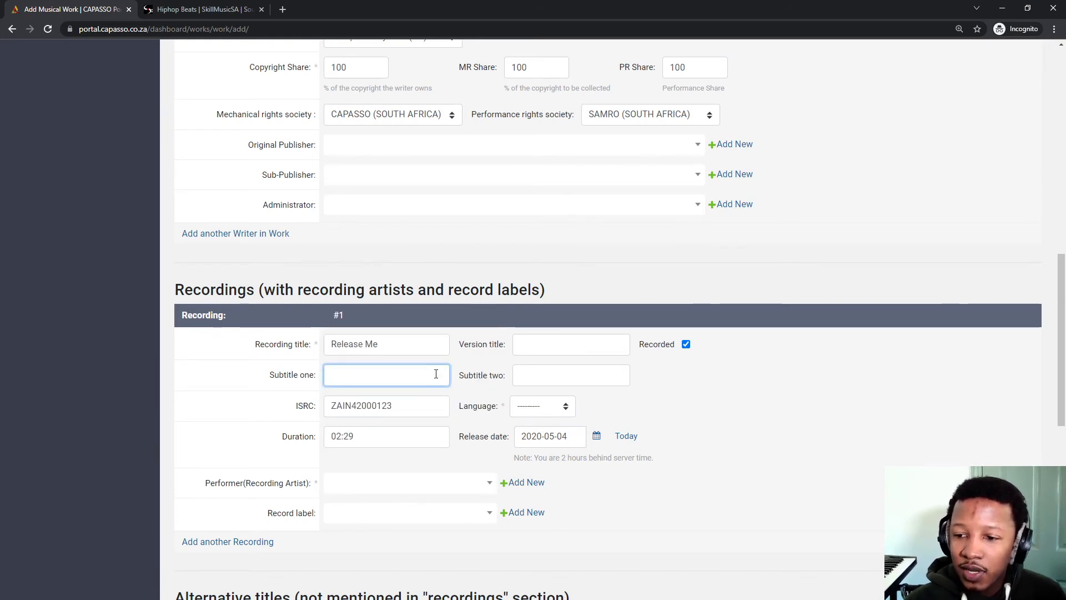
pyautogui.click(564, 380)
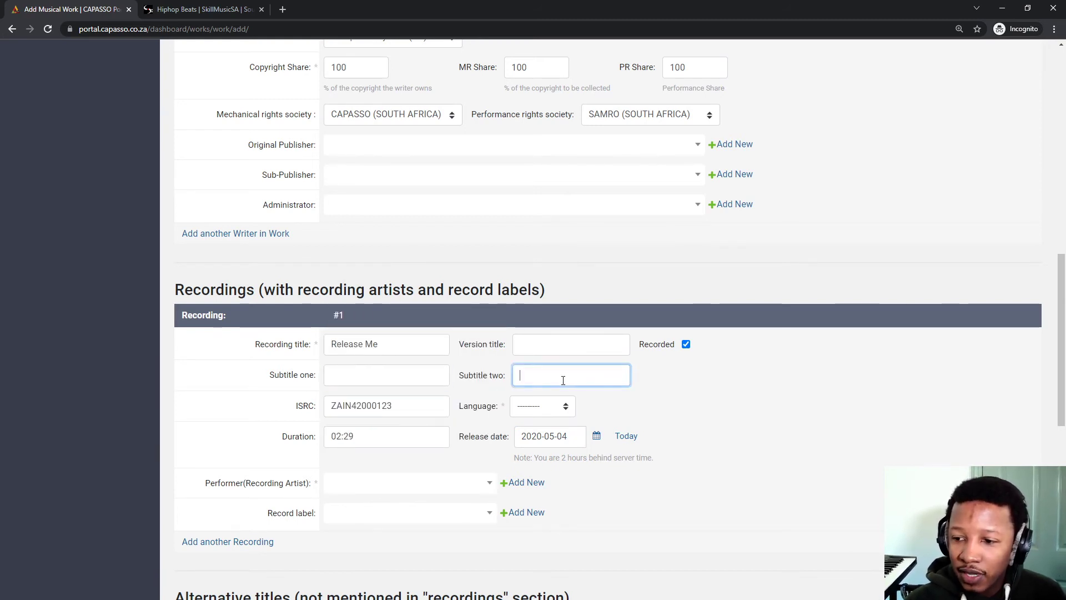
pyautogui.click(534, 414)
pyautogui.click(538, 435)
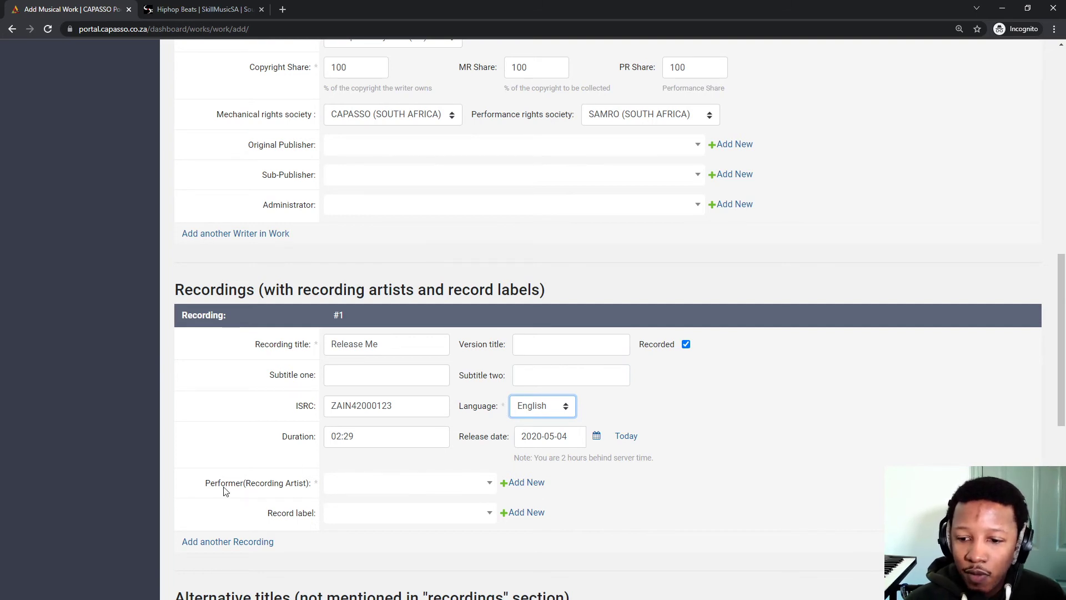
# Search 'SK' and choose SKILLMUSICSA as the performing artist.
pyautogui.click(390, 491)
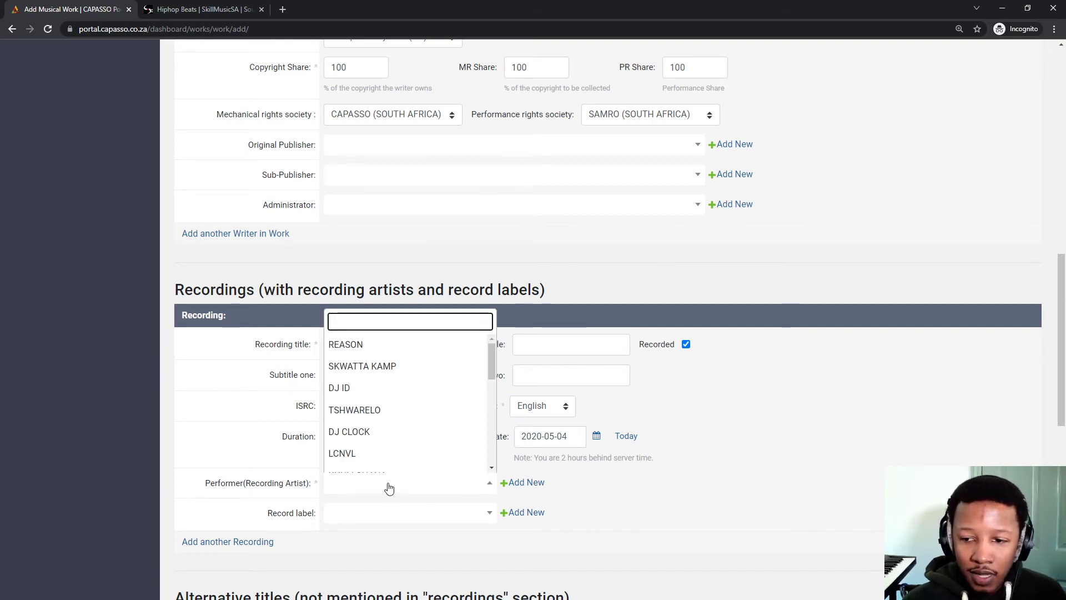
pyautogui.write('SKill')
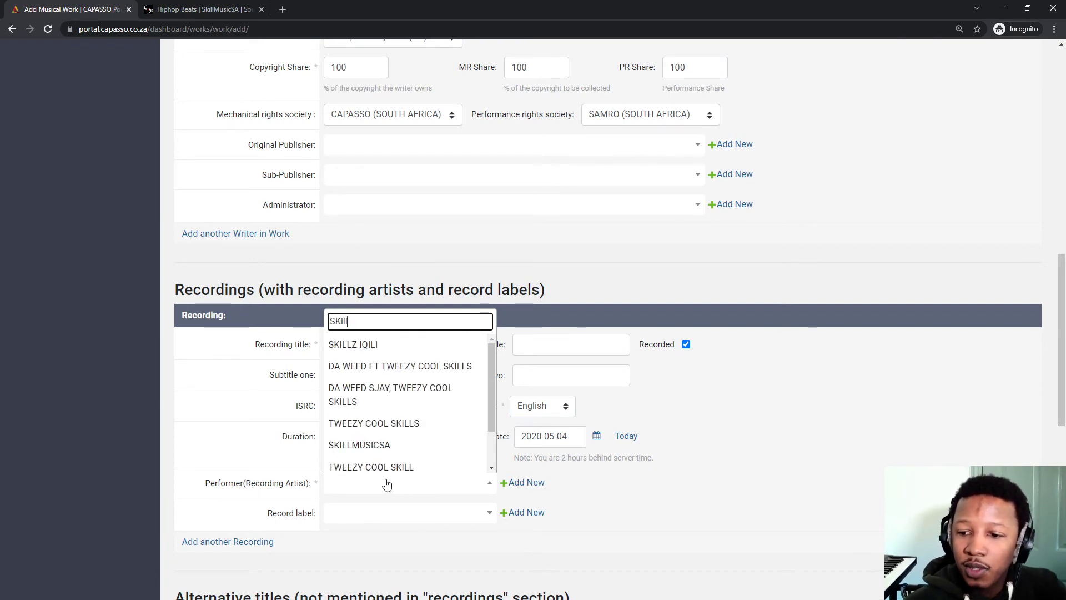
pyautogui.click(367, 446)
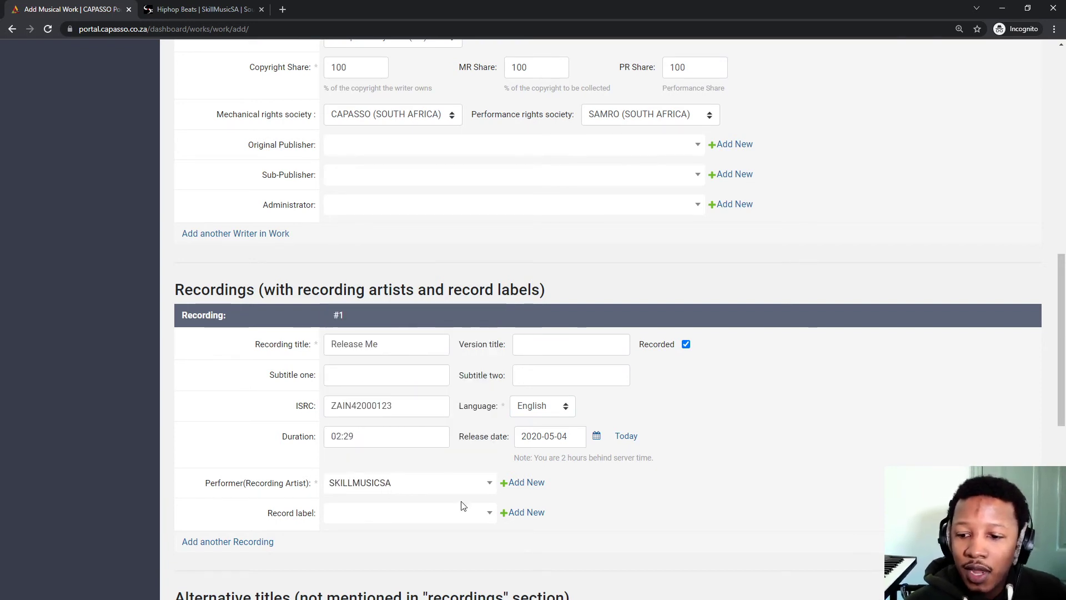
pyautogui.click(520, 483)
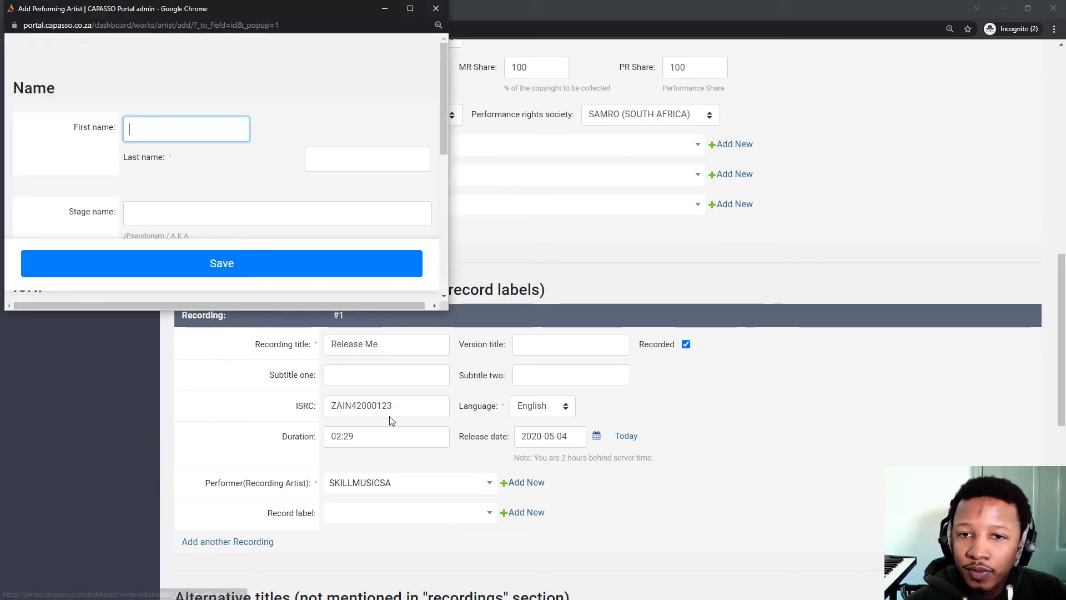
pyautogui.moveTo(447, 306); pyautogui.dragTo(607, 547)
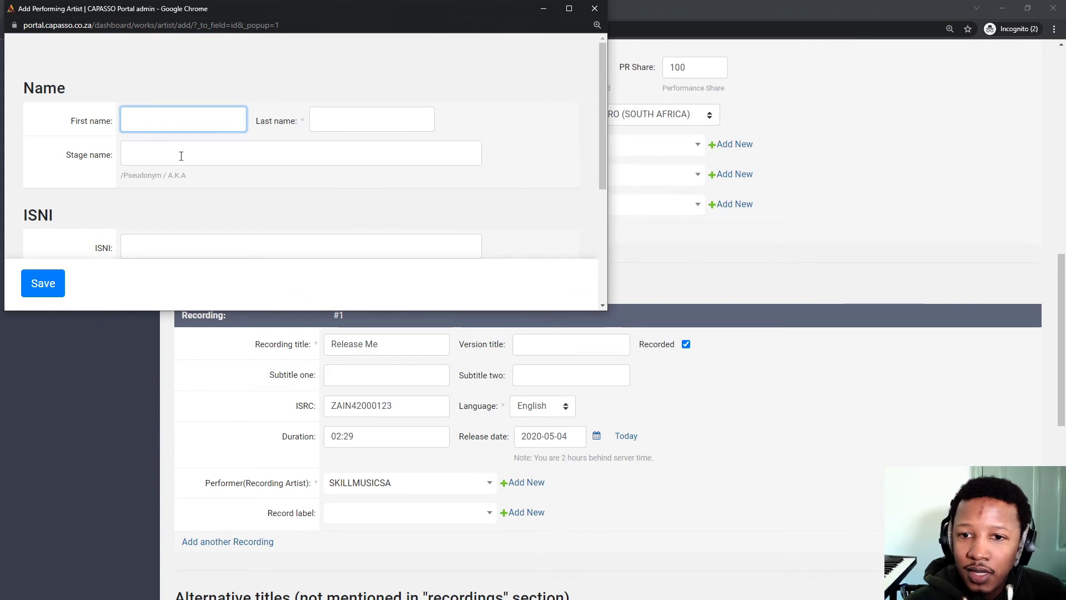
pyautogui.scroll(-2, 200, 194)
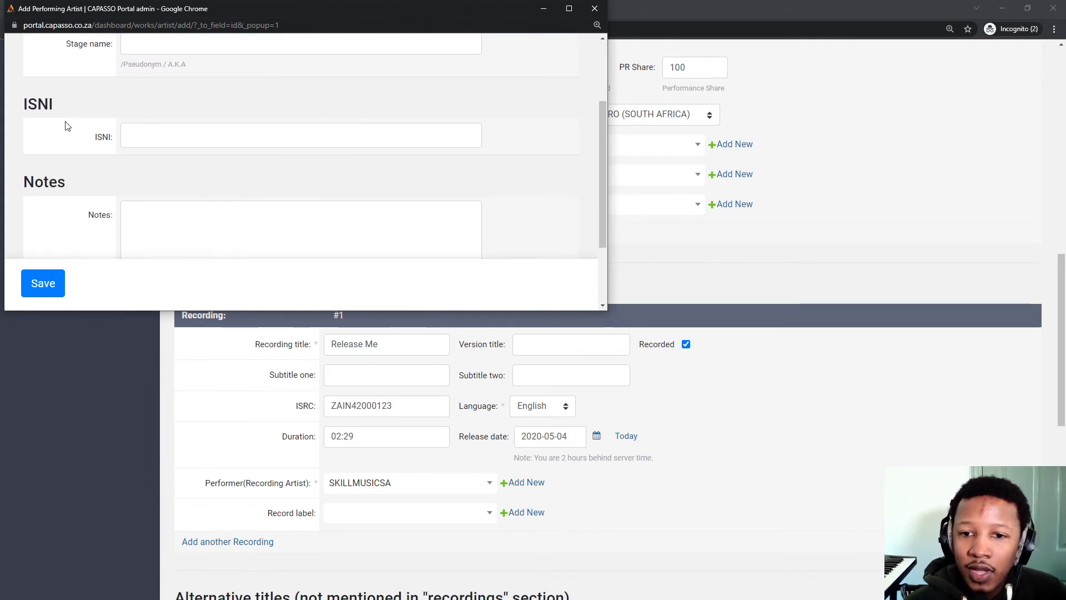
pyautogui.scroll(1, 183, 161)
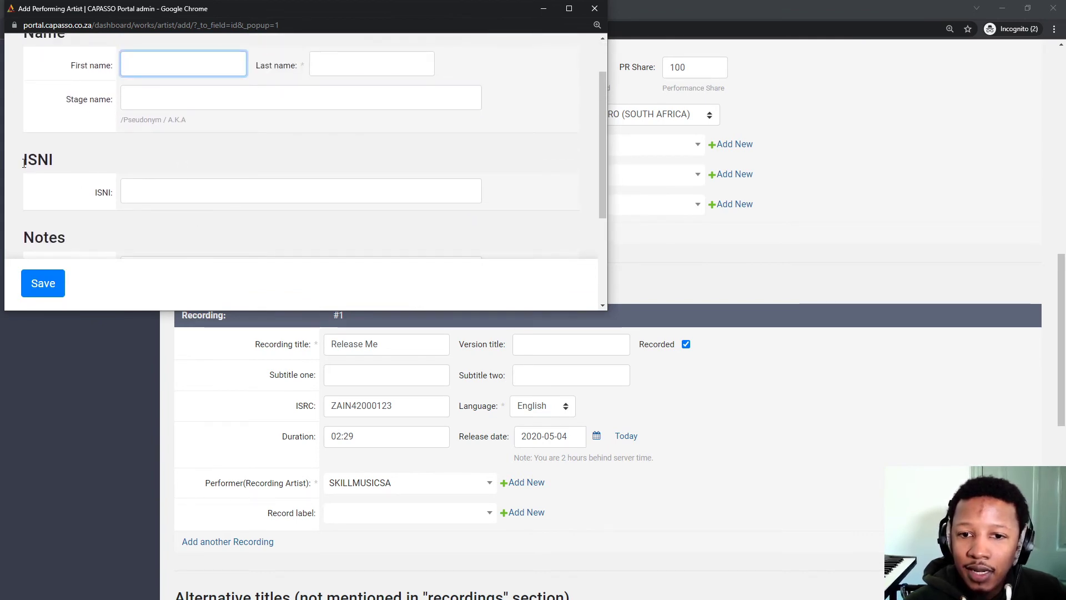
pyautogui.scroll(1, 45, 239)
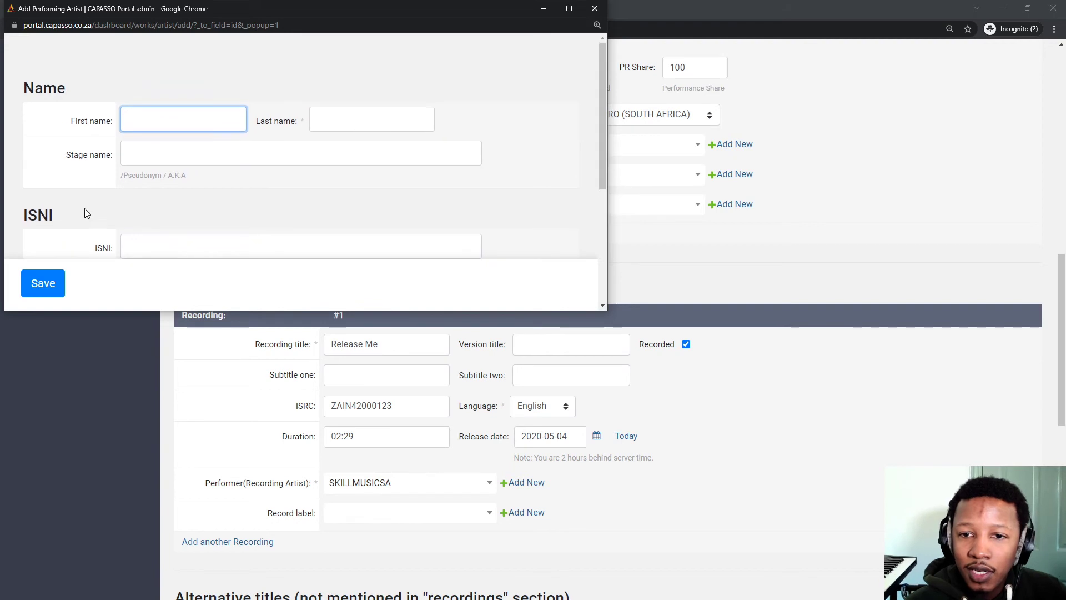
pyautogui.click(149, 154)
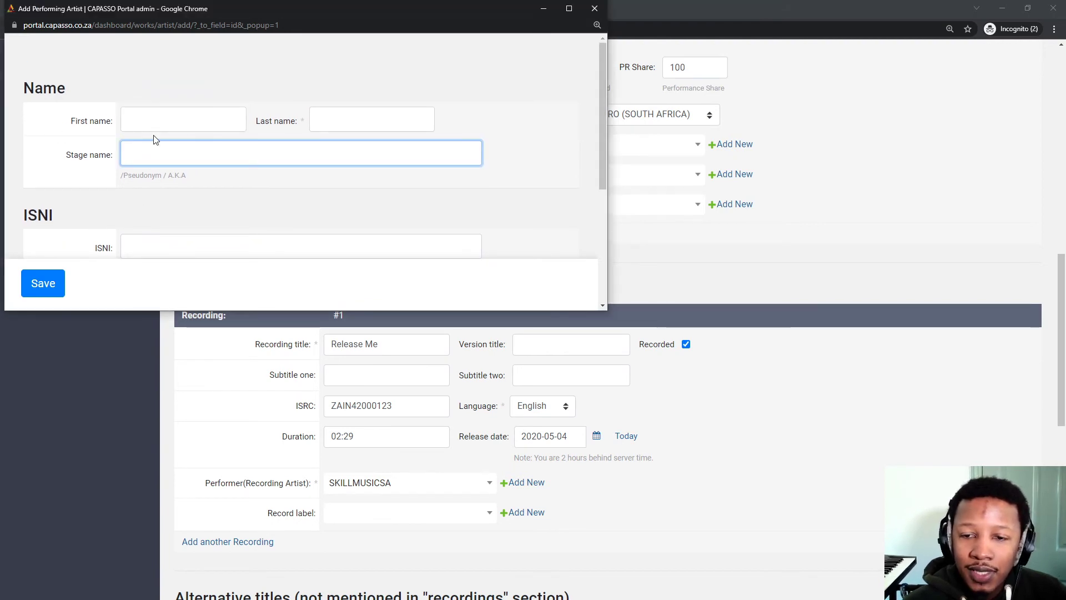
pyautogui.scroll(-2, 197, 121)
pyautogui.scroll(-1, 188, 141)
pyautogui.scroll(2, 188, 140)
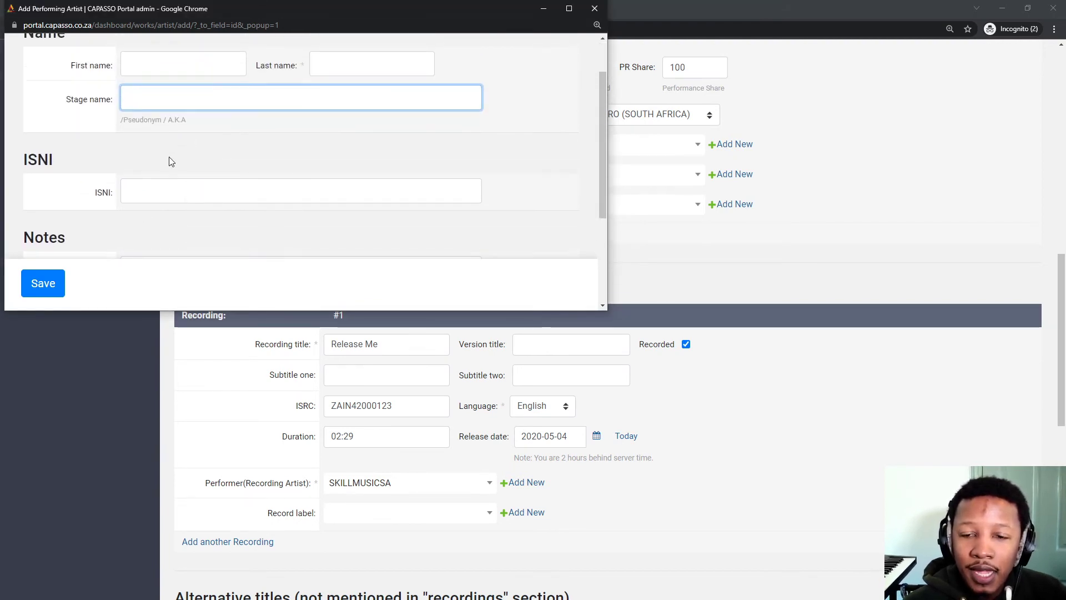
pyautogui.scroll(-2, 159, 192)
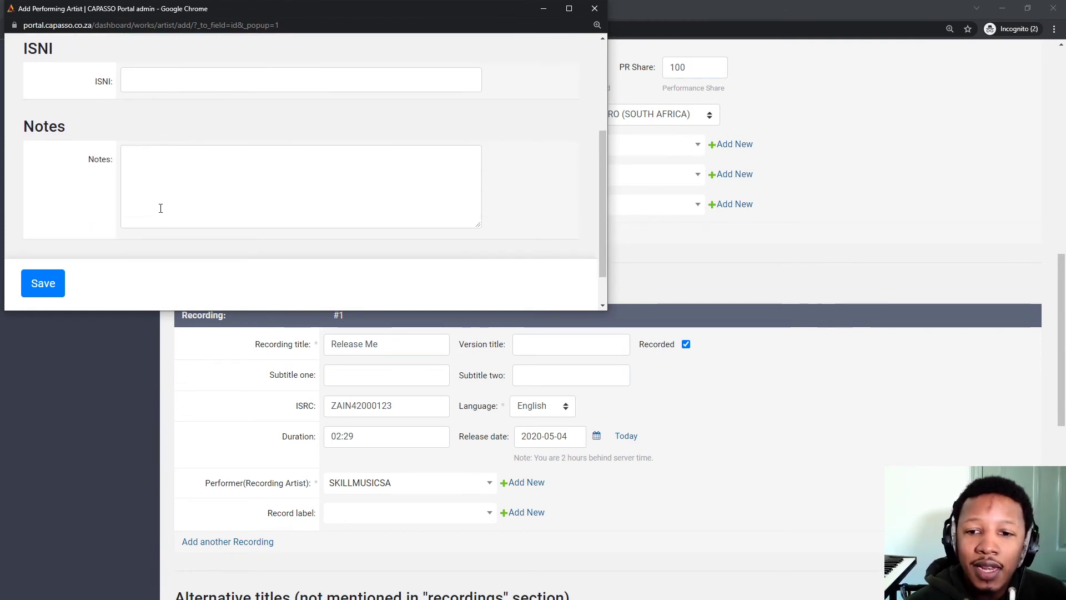
pyautogui.click(594, 9)
pyautogui.scroll(-2, 350, 361)
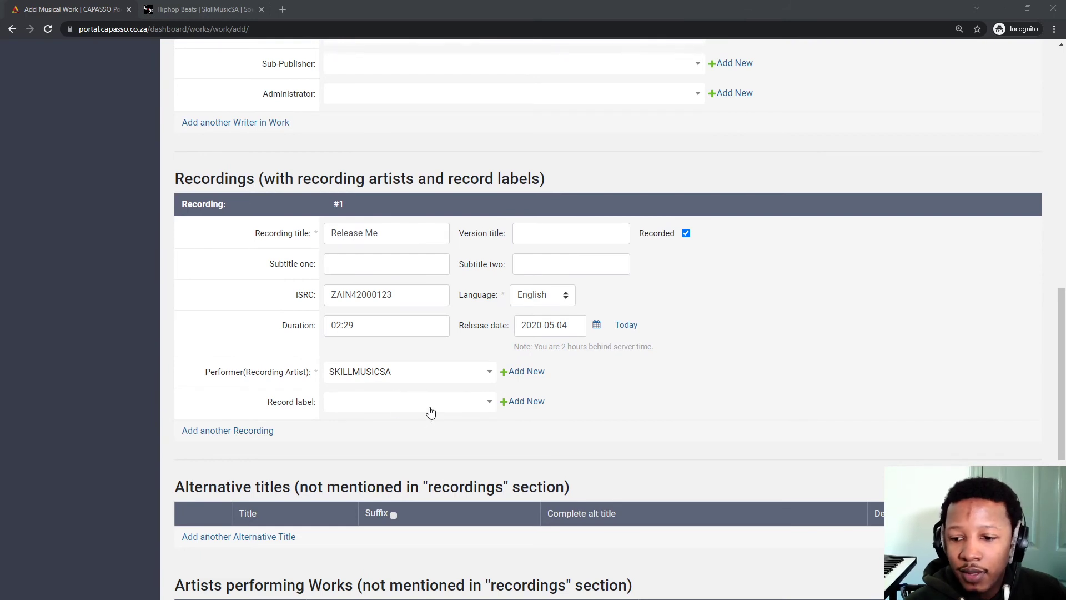
# Check the Record label list, then save the Release Me musical work.
pyautogui.click(400, 403)
pyautogui.click(400, 402)
pyautogui.scroll(-2, 171, 321)
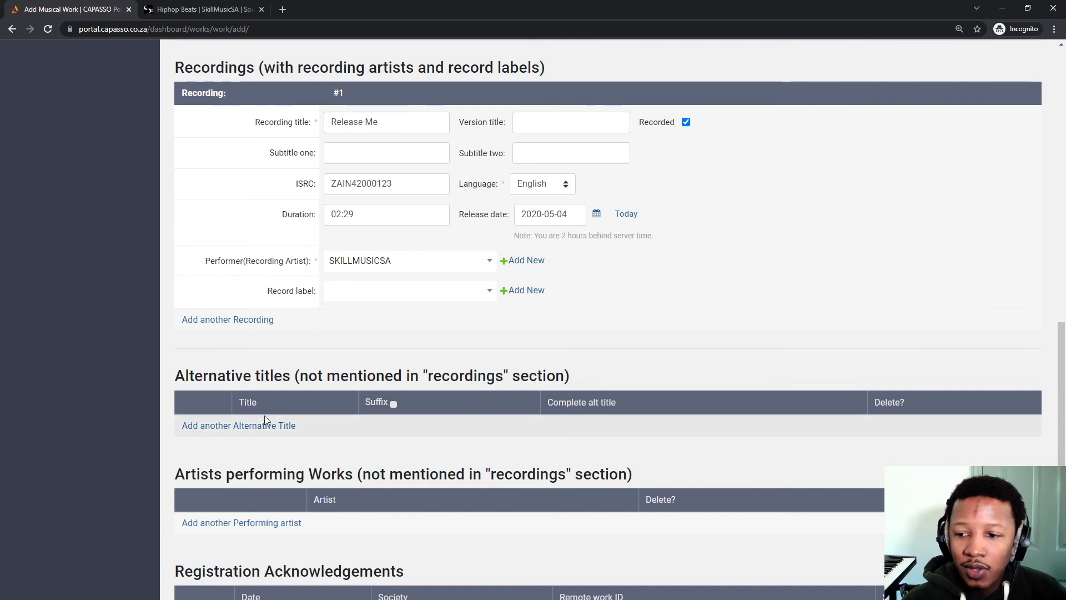
pyautogui.scroll(-4, 398, 406)
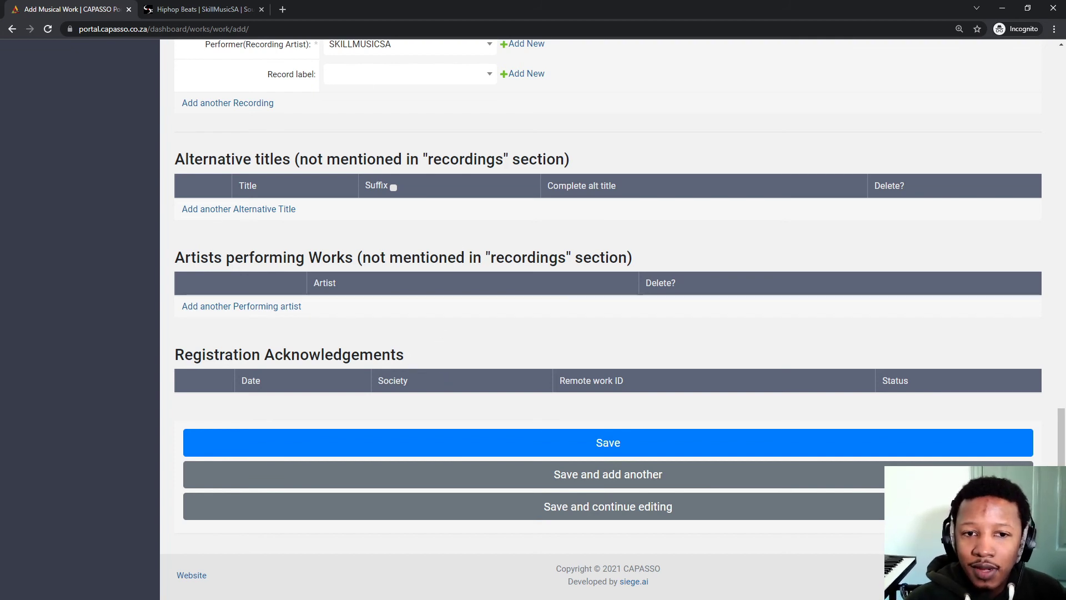
pyautogui.click(620, 448)
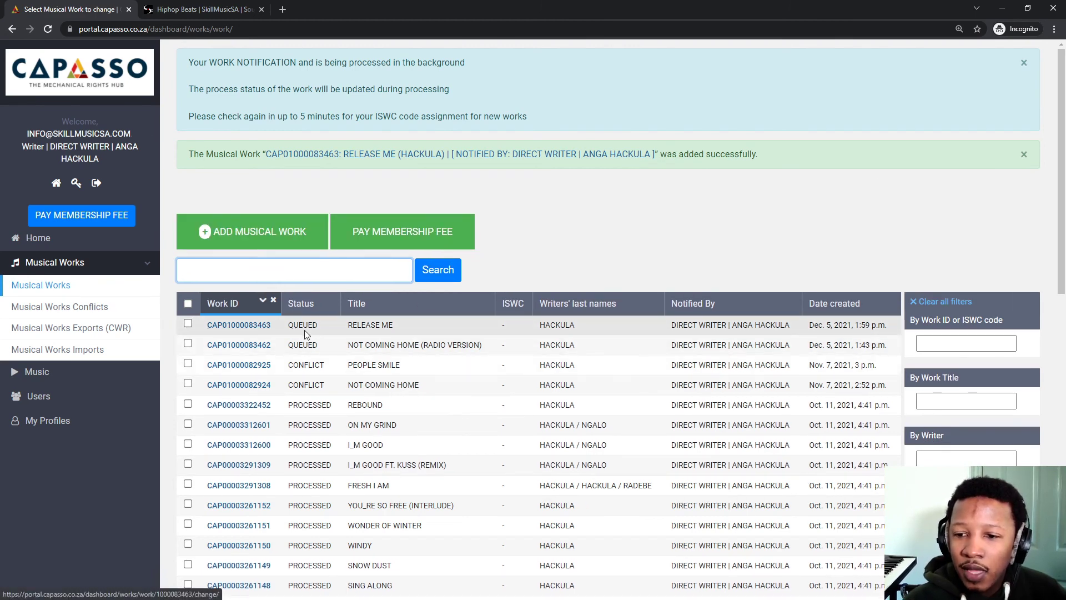
# Highlight Release Me's QUEUED status and the two CONFLICT works in the list.
pyautogui.doubleClick(320, 325)
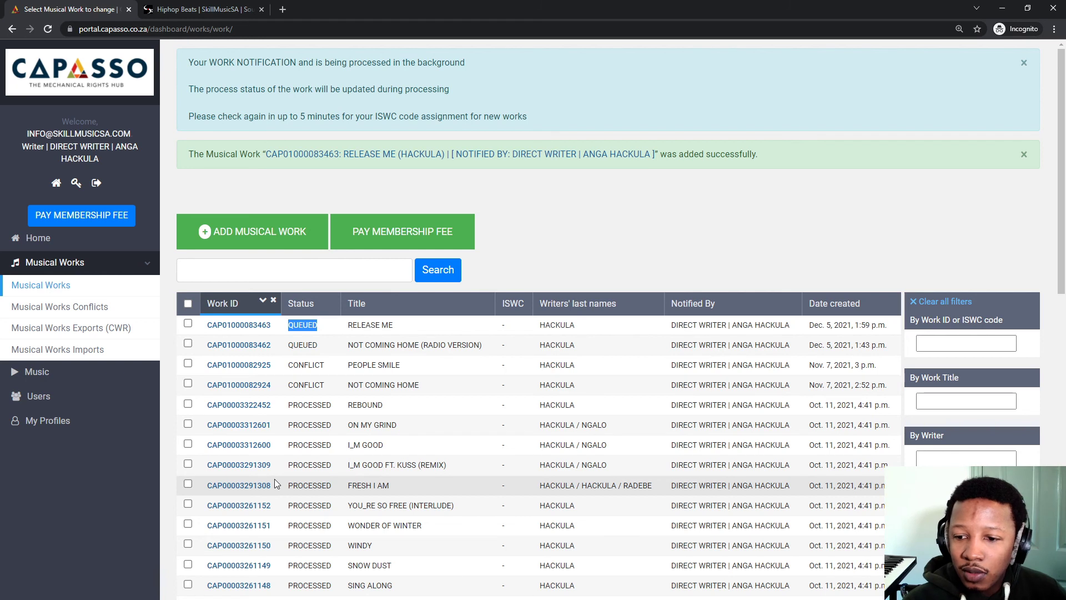
pyautogui.moveTo(331, 383); pyautogui.dragTo(294, 377)
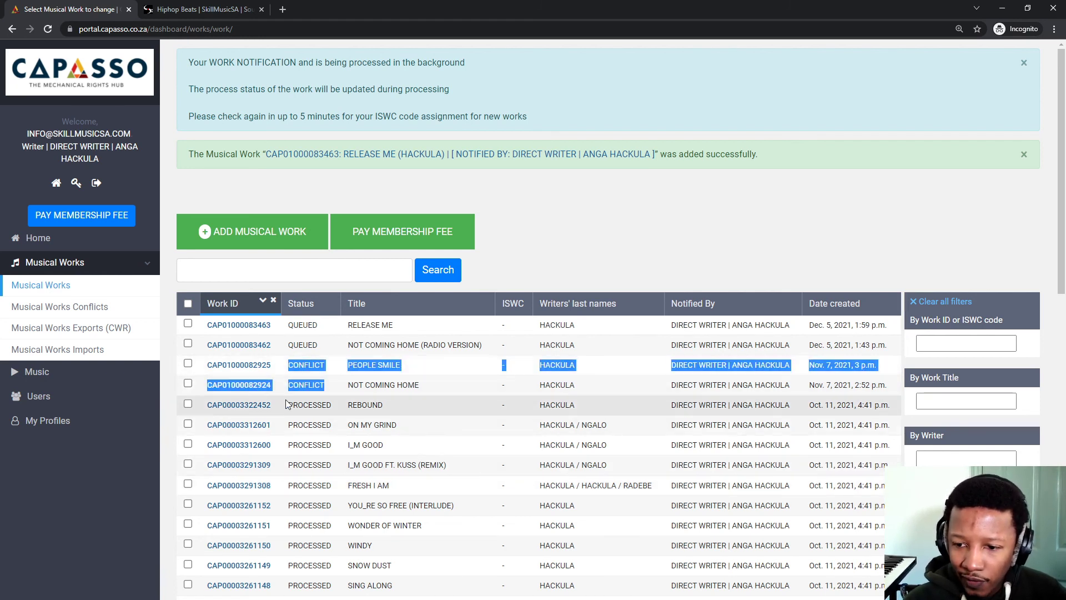
pyautogui.click(325, 389)
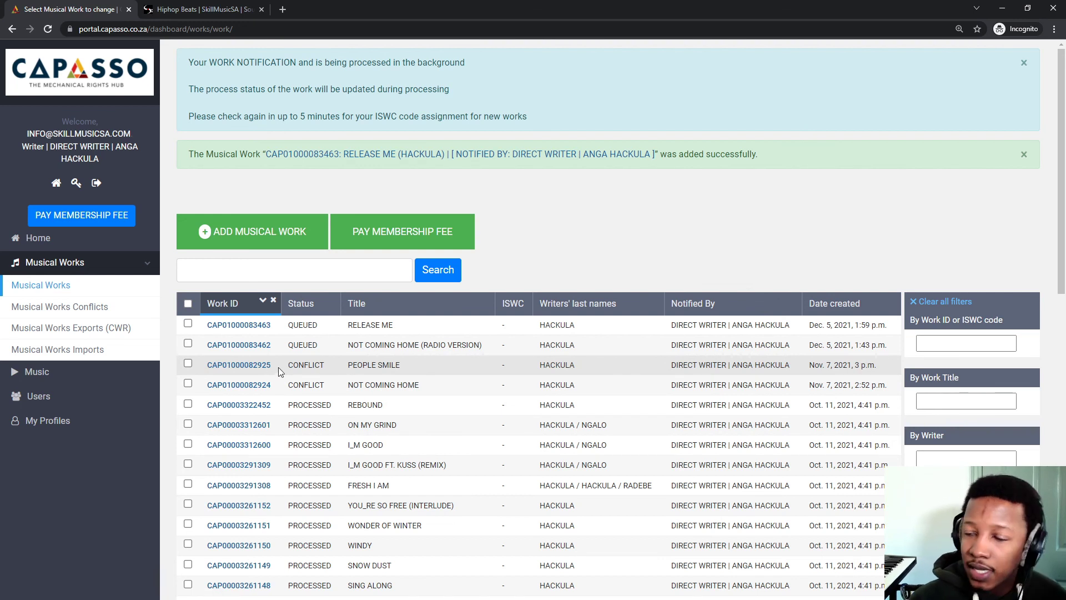
pyautogui.scroll(-1, 317, 344)
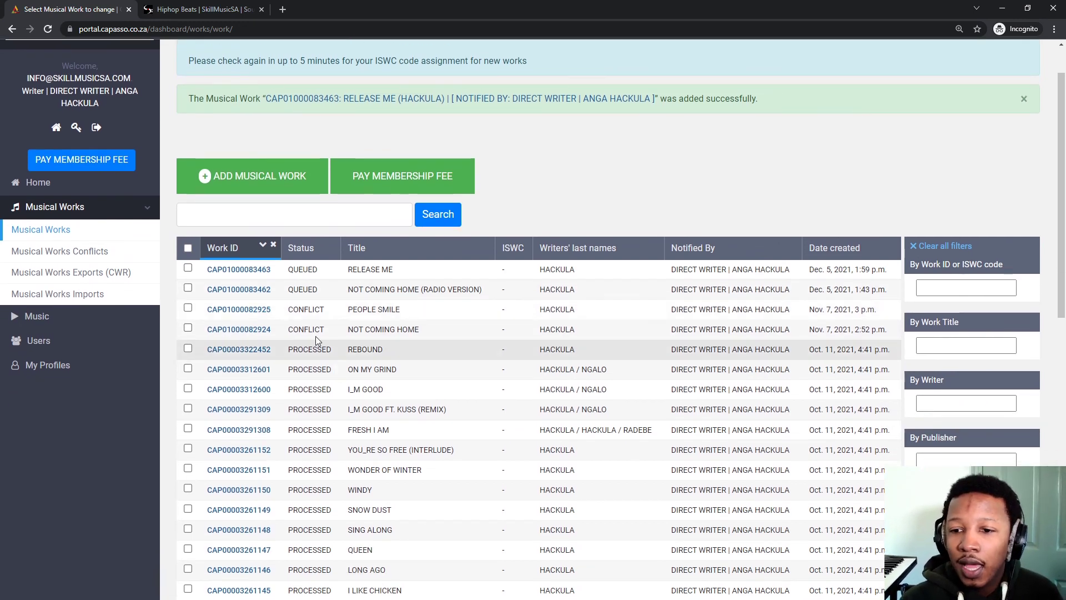
pyautogui.click(226, 273)
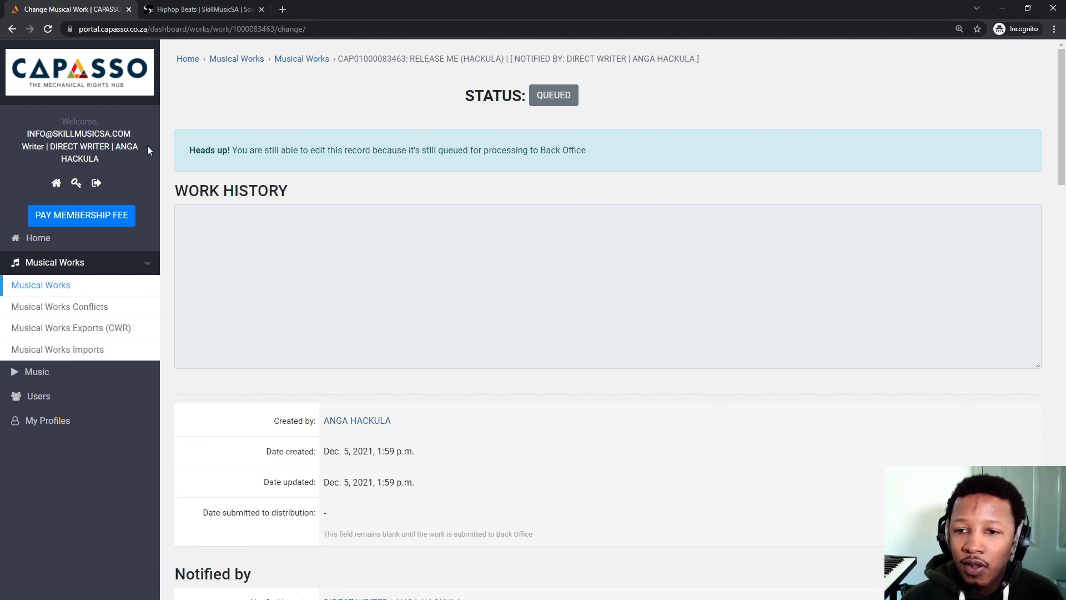
pyautogui.scroll(-2, 397, 309)
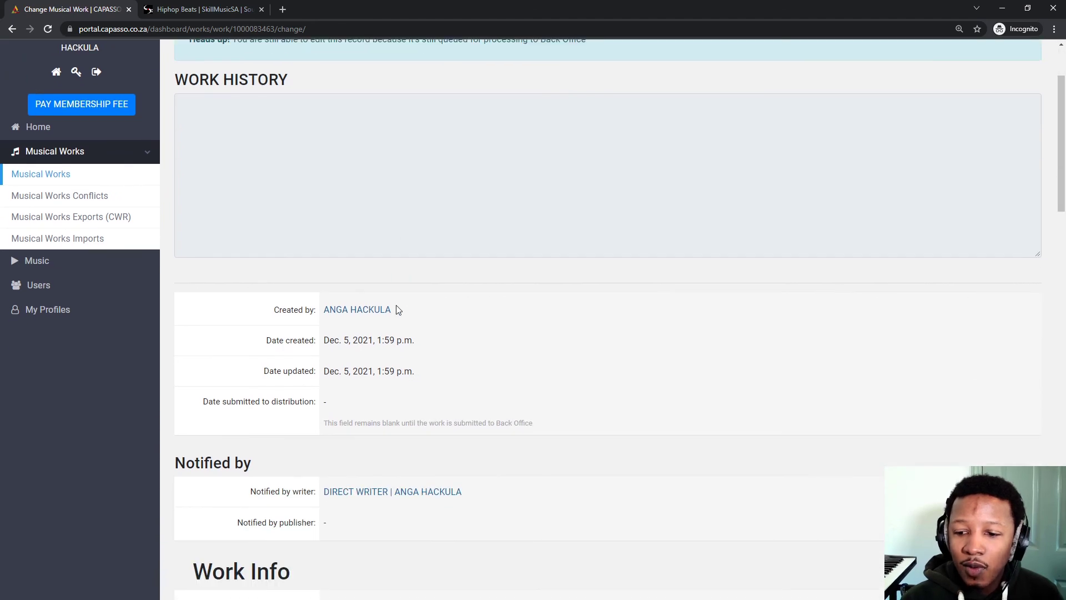
pyautogui.scroll(-5, 400, 322)
pyautogui.scroll(-5, 404, 329)
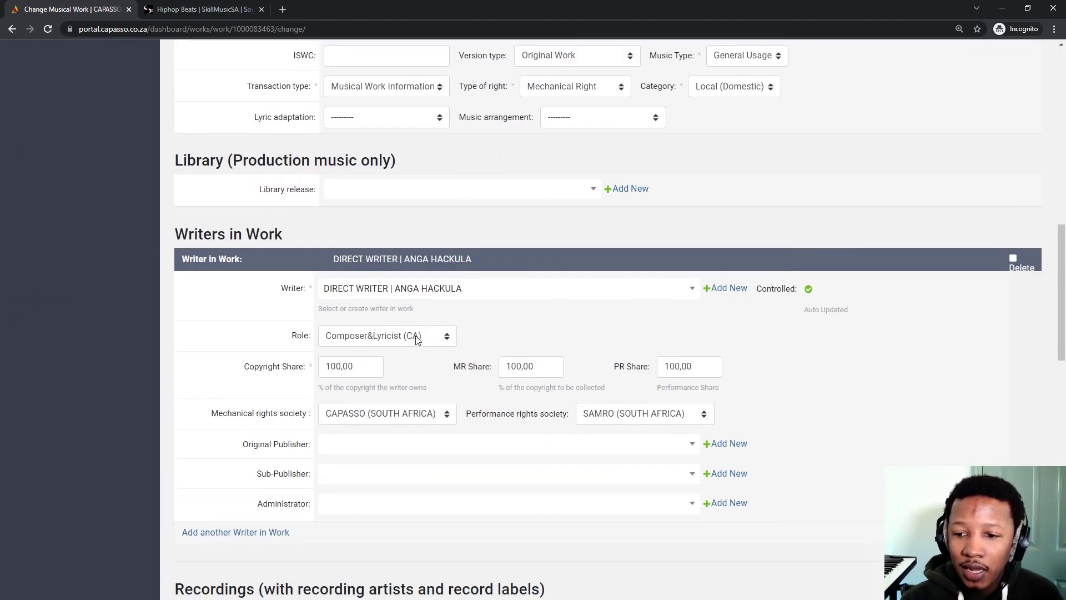
pyautogui.scroll(-4, 417, 338)
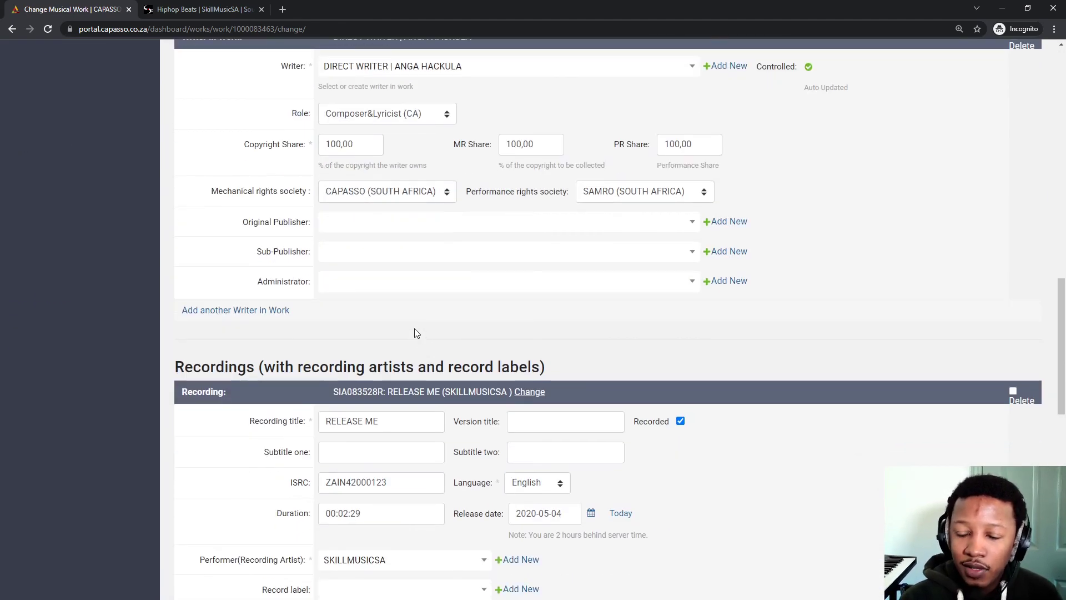
pyautogui.scroll(13, 436, 322)
pyautogui.scroll(-1, 405, 312)
pyautogui.scroll(-11, 376, 335)
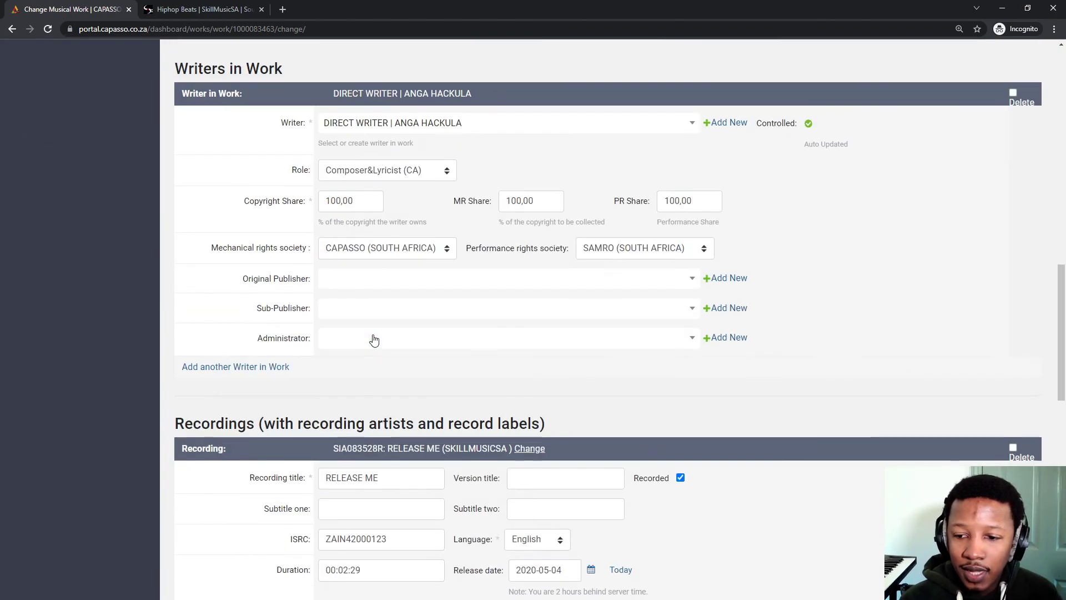
pyautogui.scroll(-3, 375, 336)
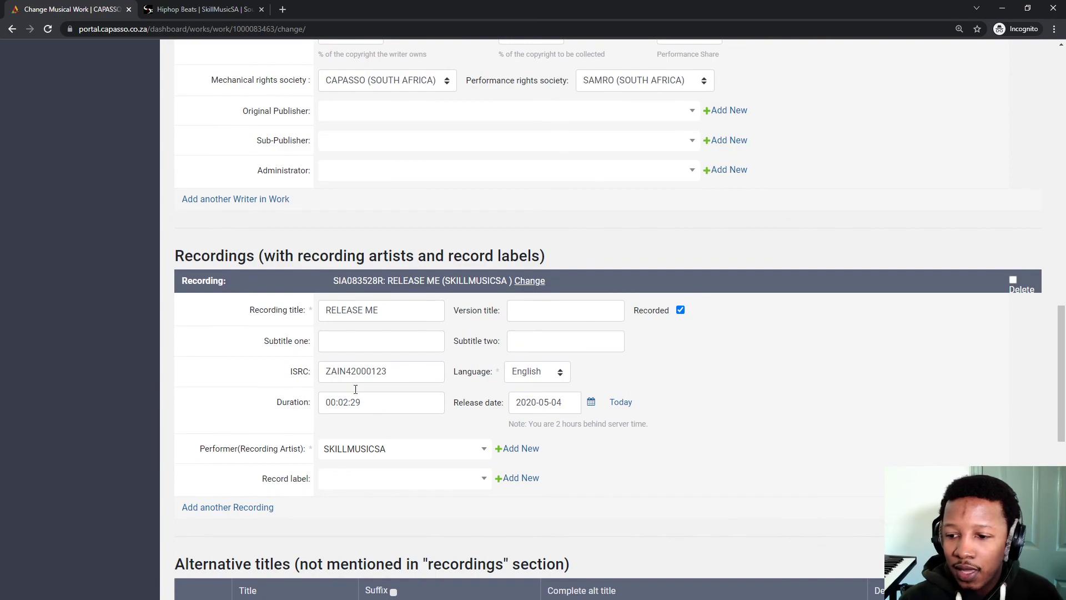
pyautogui.scroll(-4, 333, 331)
pyautogui.scroll(-1, 330, 329)
pyautogui.scroll(4, 331, 305)
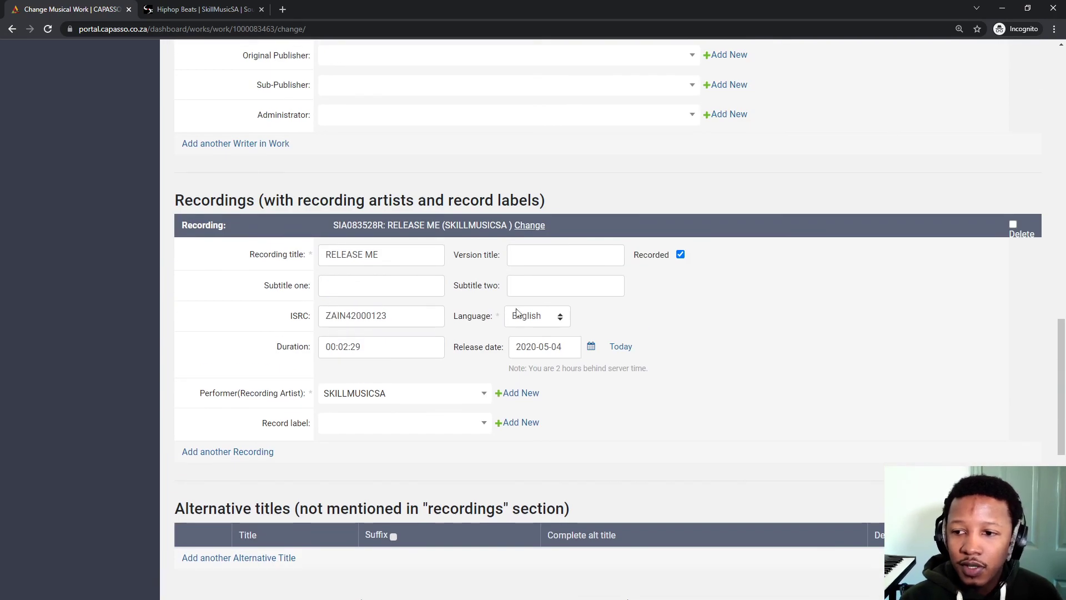
pyautogui.scroll(12, 333, 333)
pyautogui.scroll(8, 311, 395)
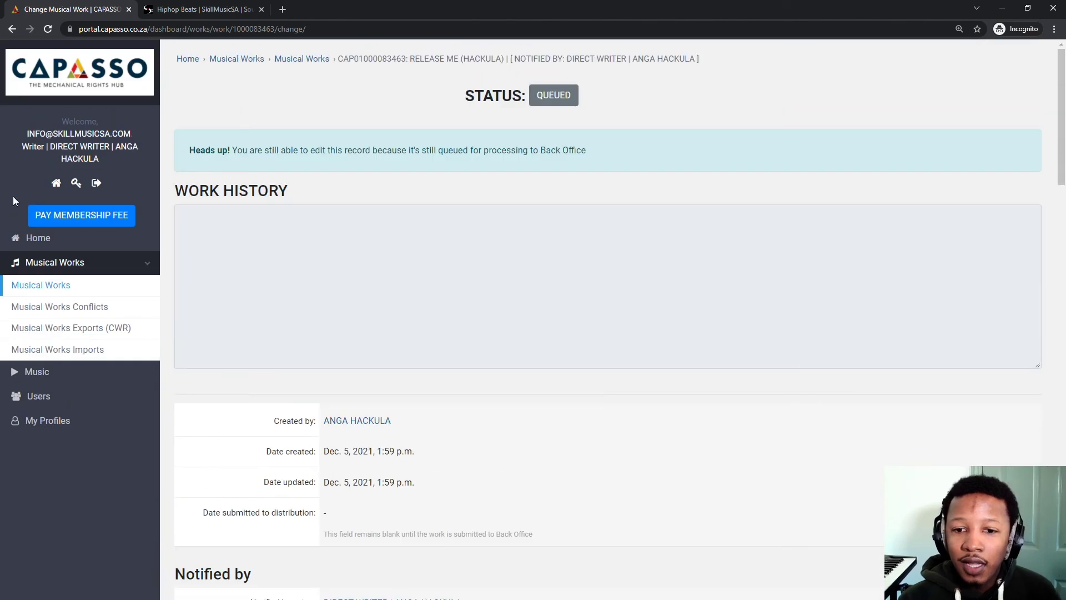
pyautogui.click(54, 285)
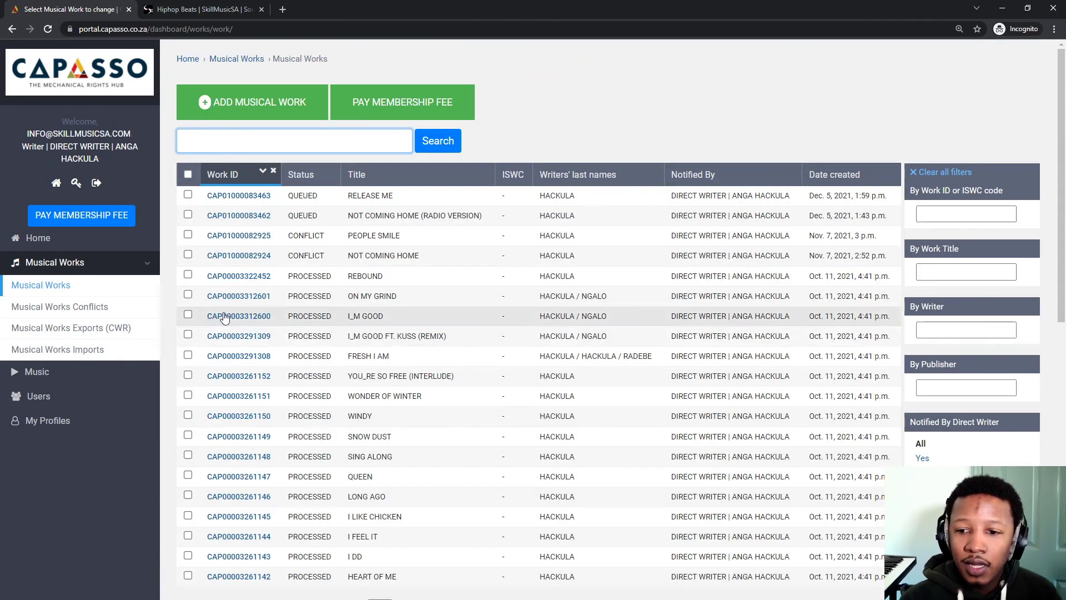